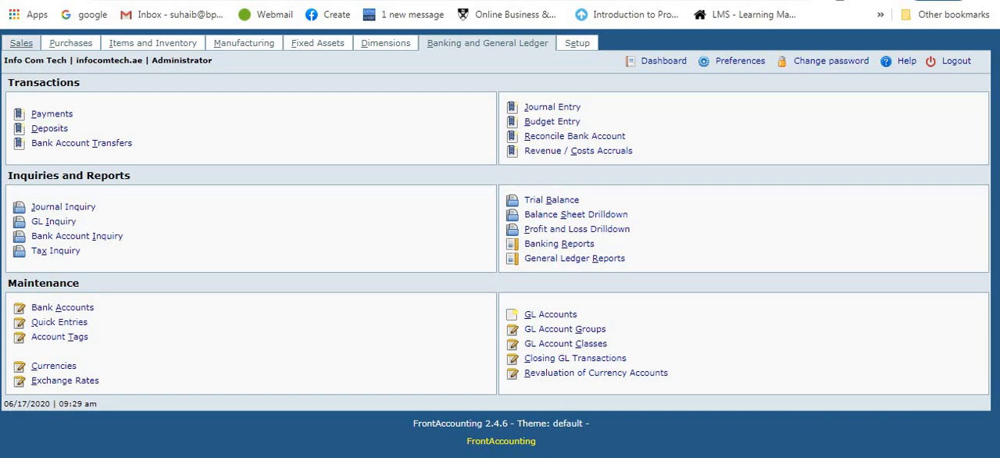
Step: Start a new sales quotation entry with BPCCCC Ltd as the customer
click(21, 43)
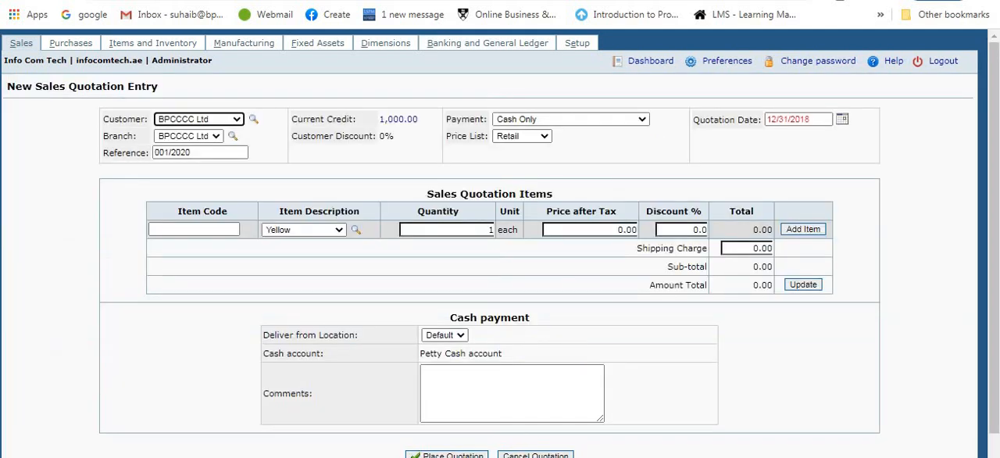
click(21, 43)
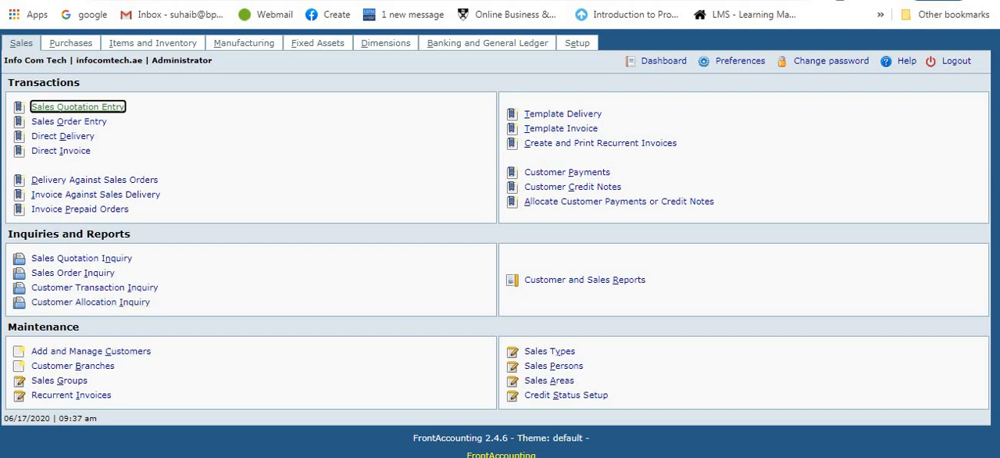
key(alt+p)
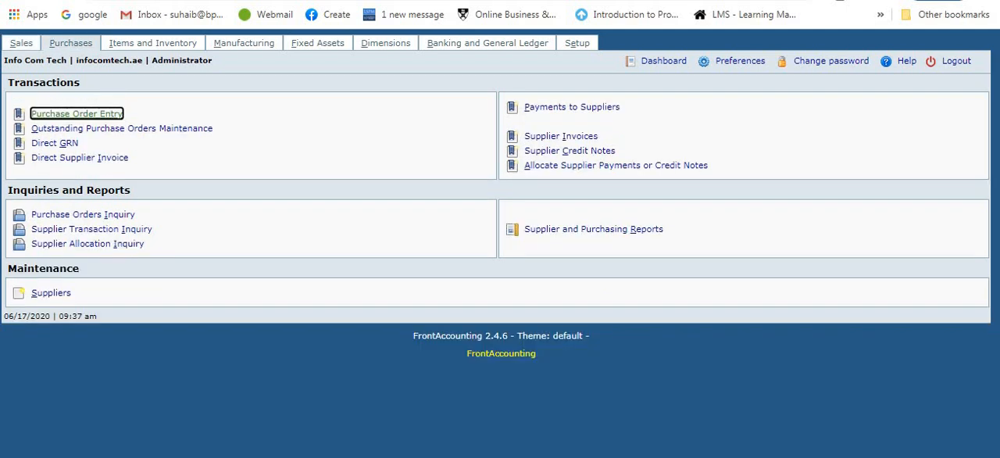
key(alt+s)
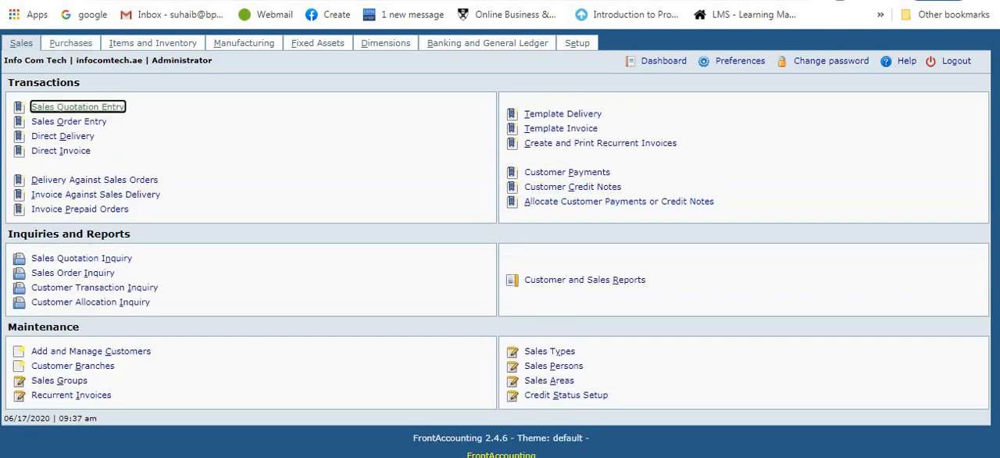
key(Return)
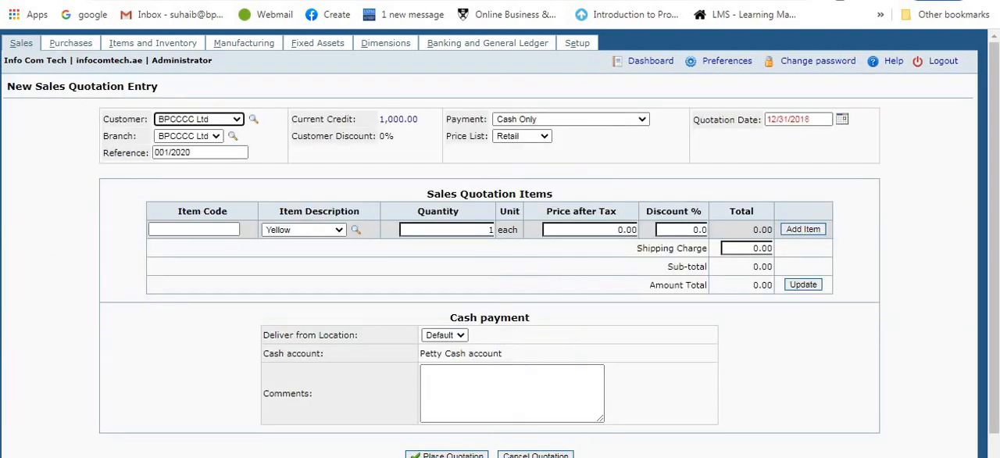
key(alt+Down)
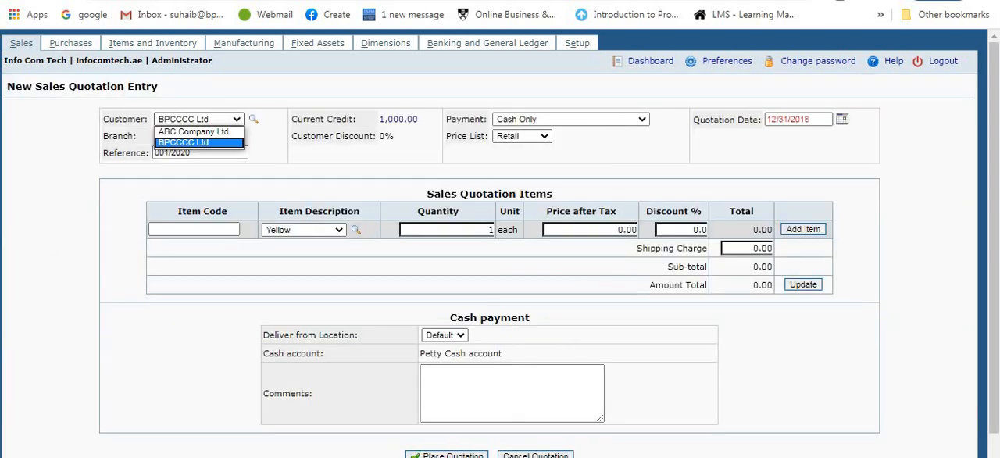
key(Return)
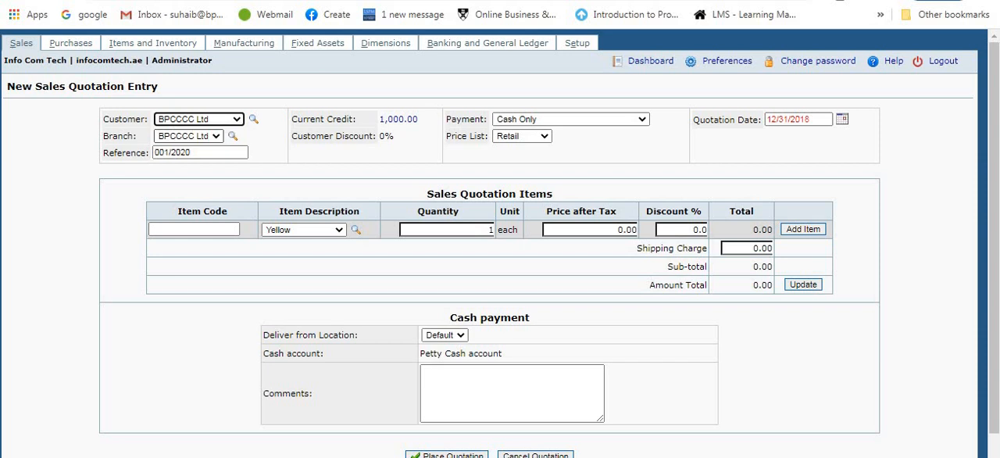
Step: Add the Magenta Color item to the quotation with a price after tax of 200
click(340, 231)
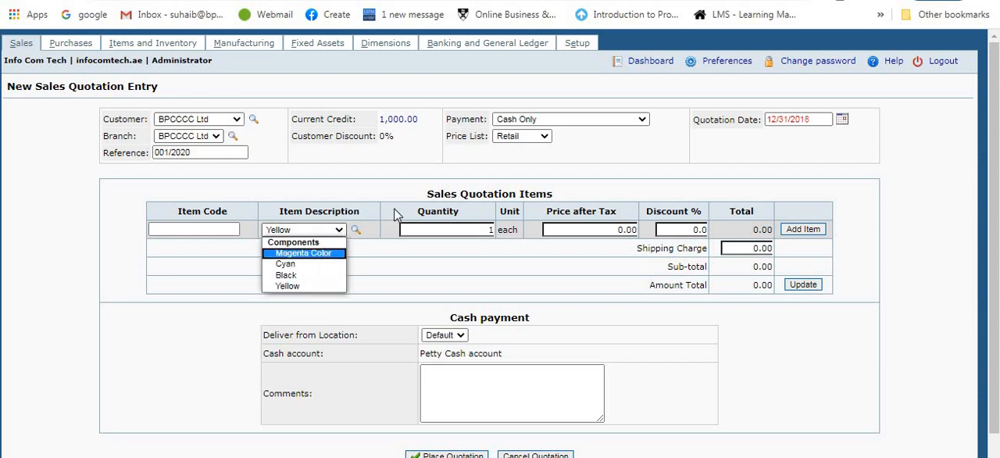
key(Return)
click(579, 228)
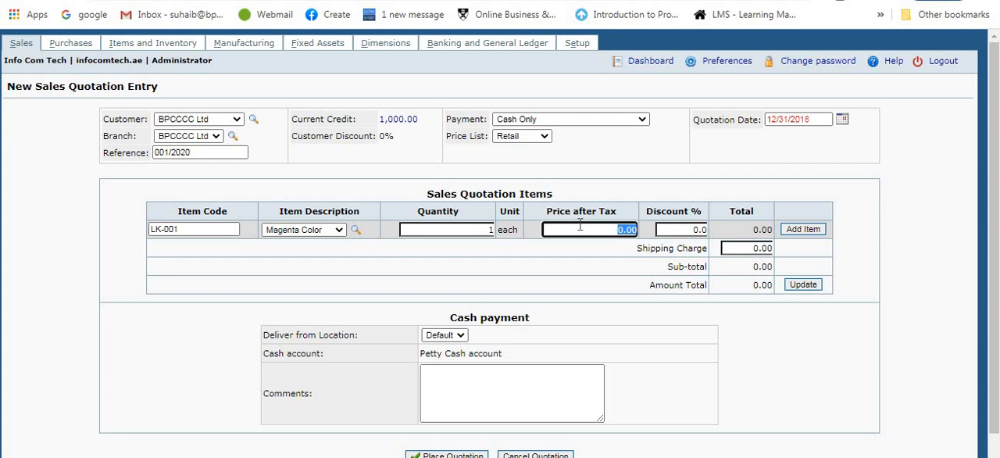
text(2)
click(815, 230)
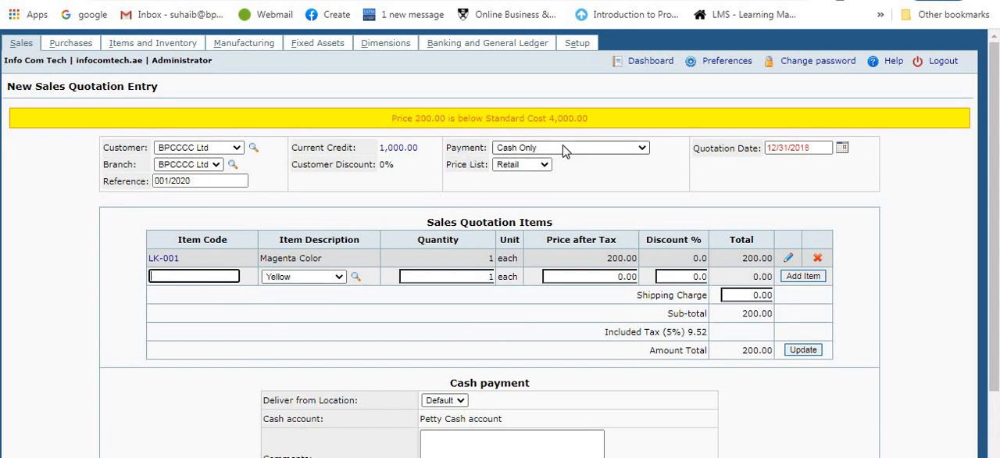
Step: Set the Magenta Color line's price after tax to 500 and confirm the line
click(788, 258)
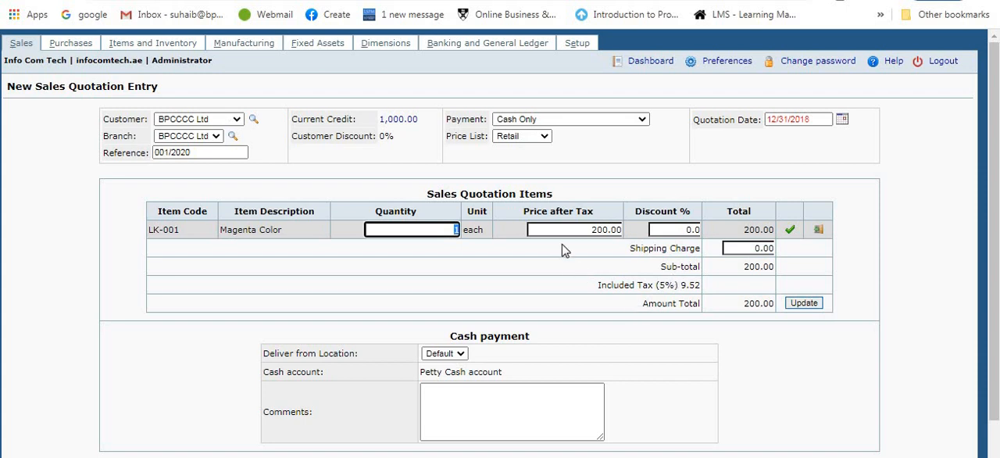
click(586, 233)
text(500)
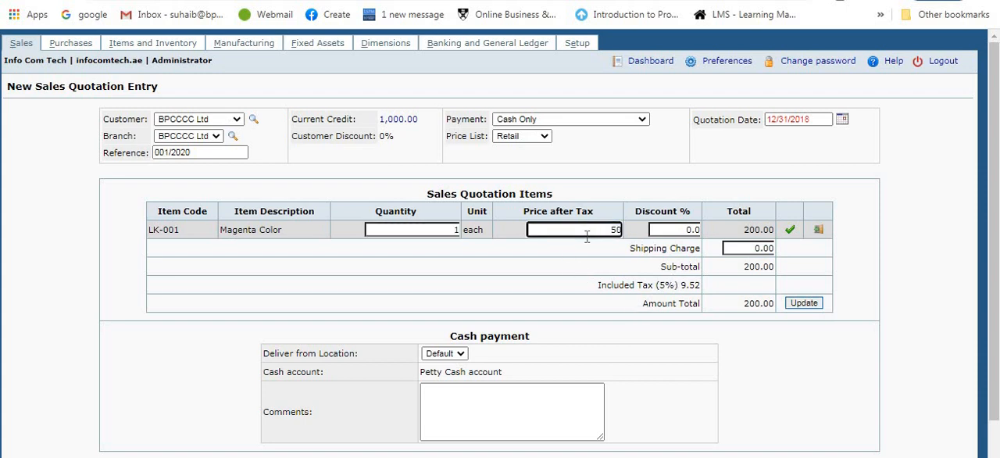
click(790, 230)
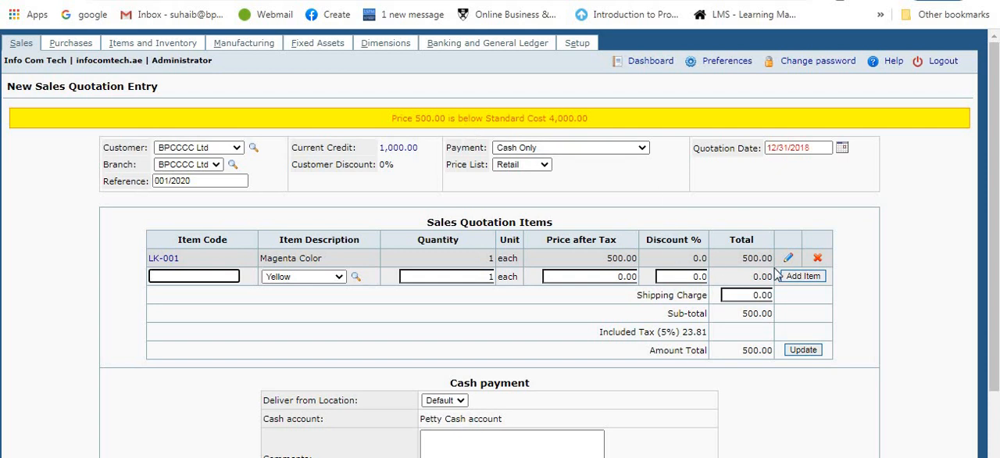
Step: Set the Magenta Color line's price after tax to 4500 and confirm the line
click(788, 258)
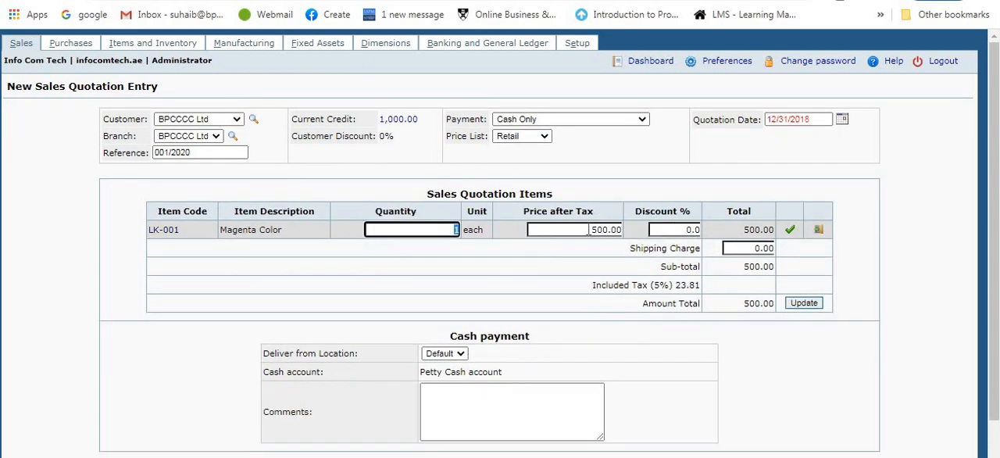
click(589, 229)
text(4500)
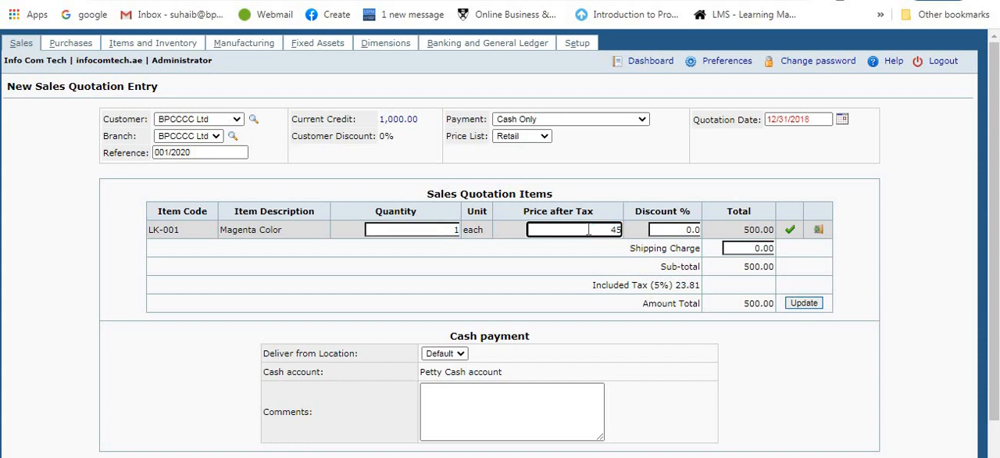
click(790, 230)
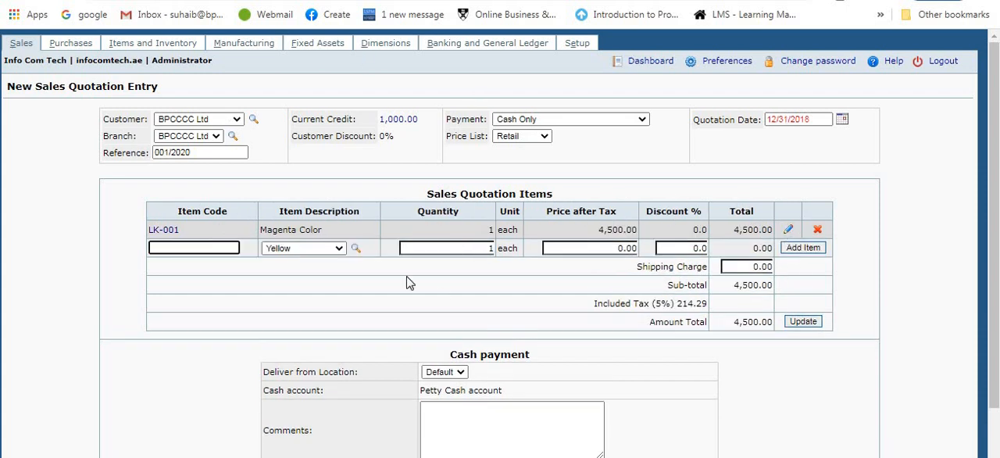
Step: Add the Cyan item to the quotation with a price after tax of 500
click(338, 248)
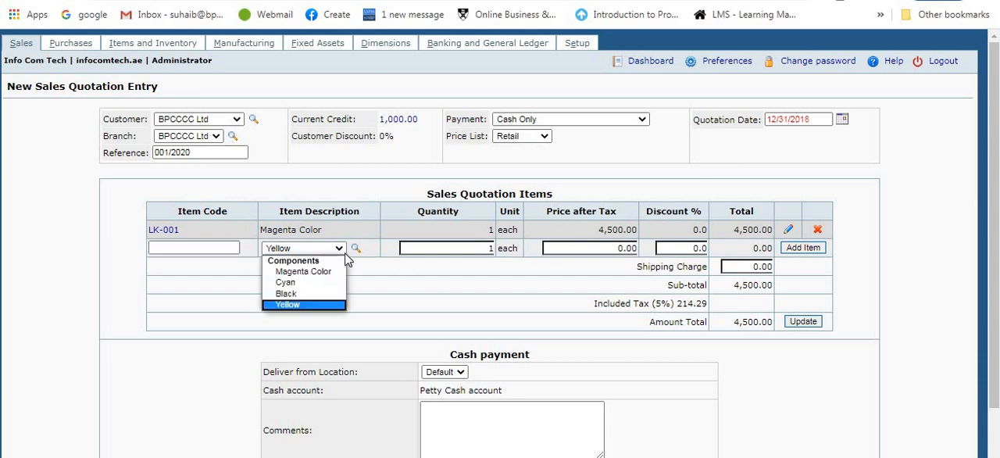
click(300, 284)
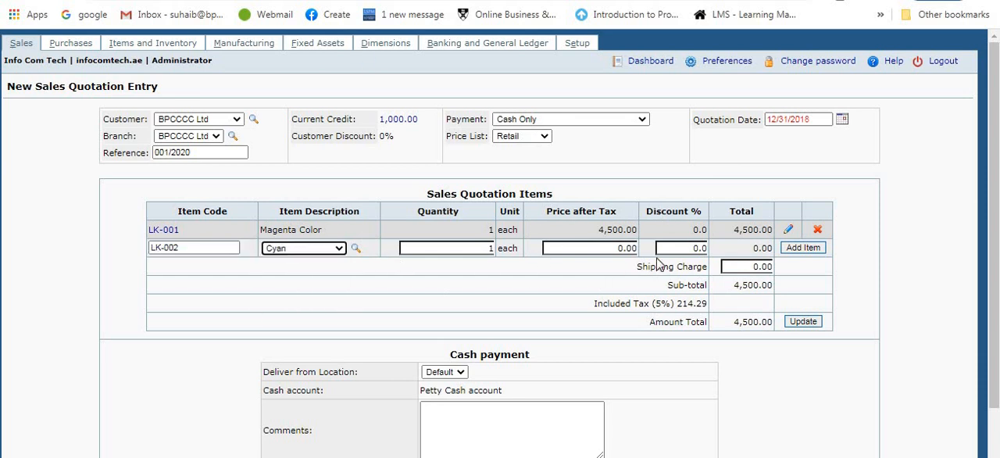
click(613, 248)
text(500)
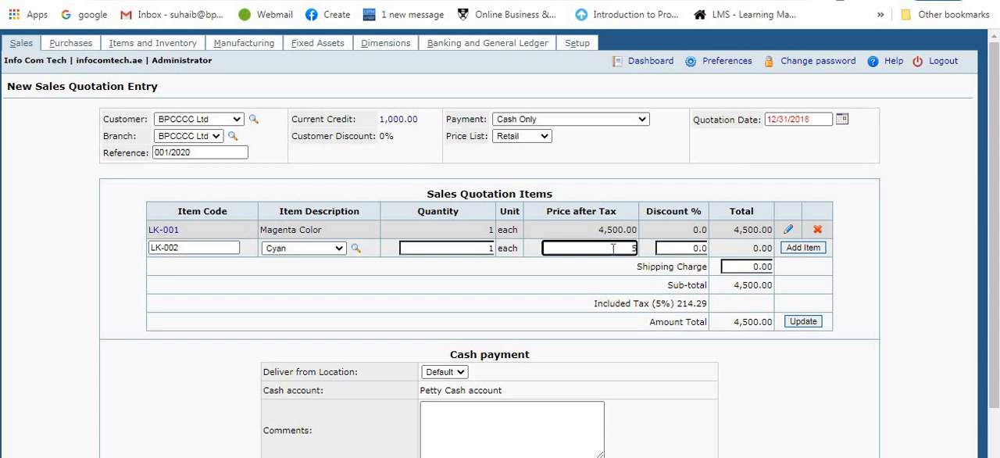
click(800, 248)
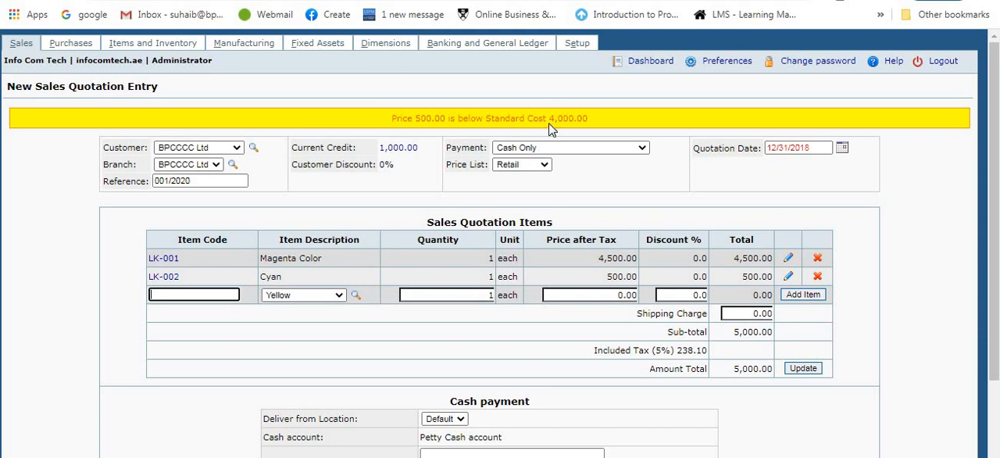
Step: Set the Cyan line's price after tax to 4500 and confirm the line
click(787, 276)
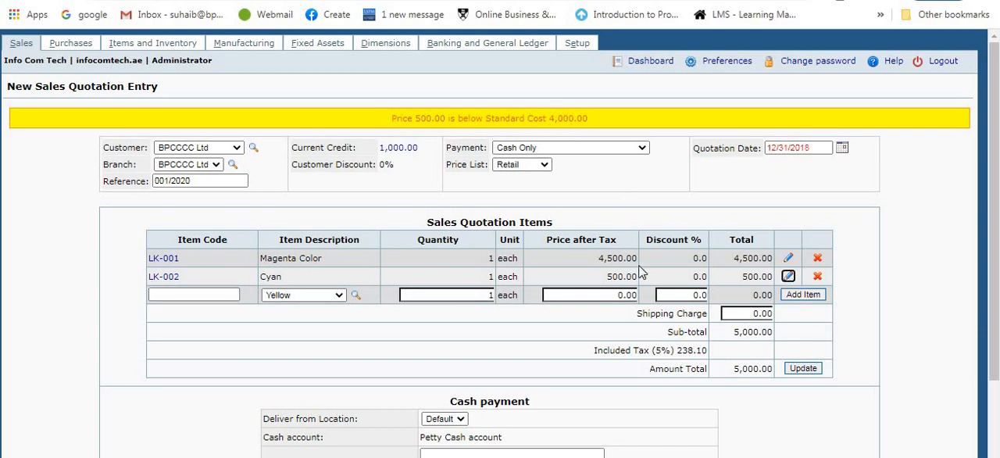
click(587, 244)
text(4500)
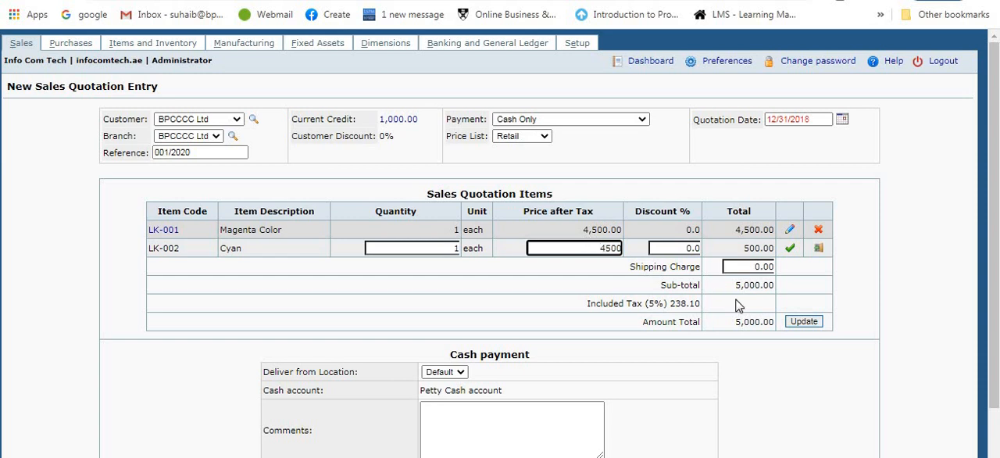
click(789, 252)
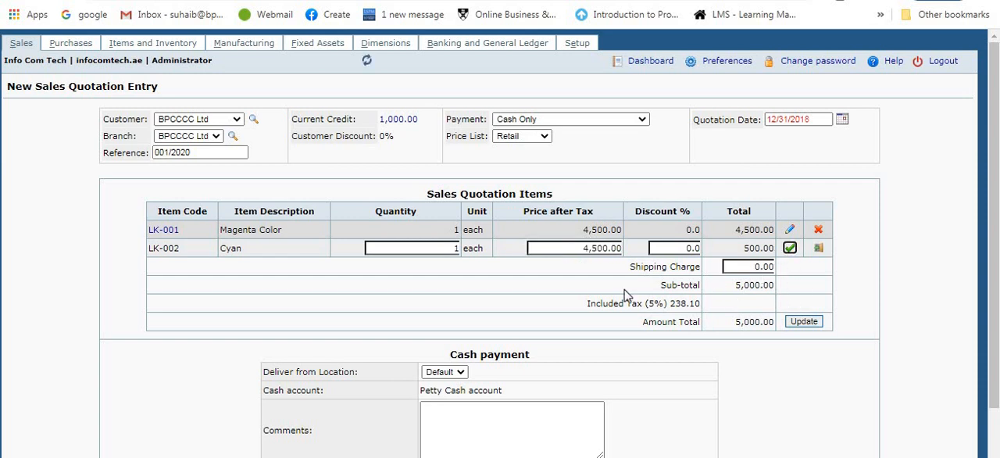
Step: Add the Black item to the quotation with a price after tax of 5000
click(337, 266)
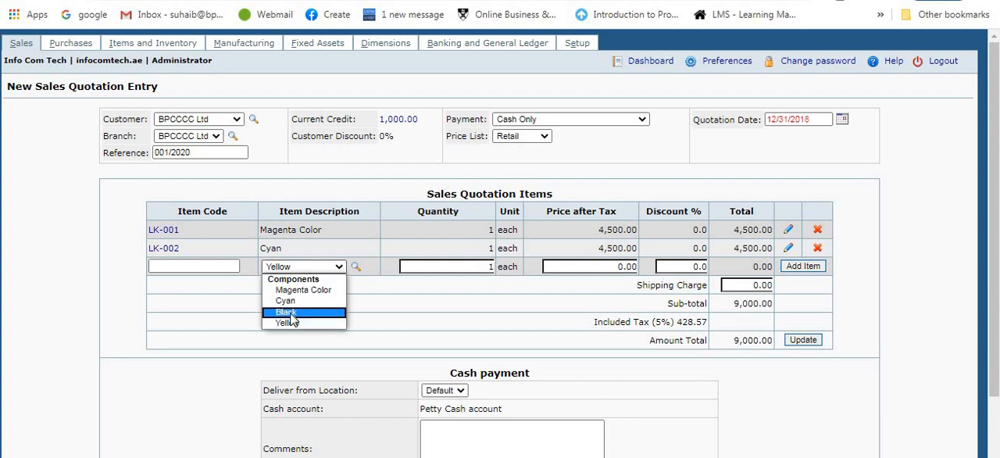
click(294, 314)
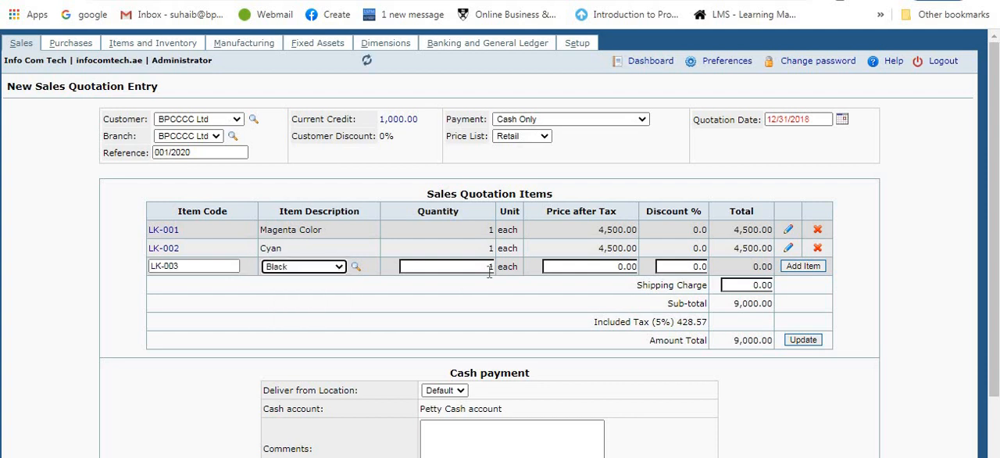
click(625, 266)
text(50)
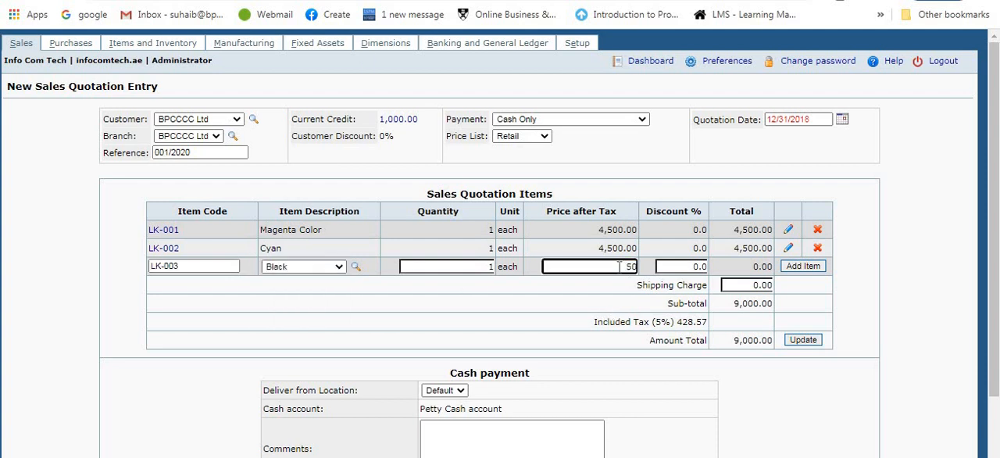
click(815, 268)
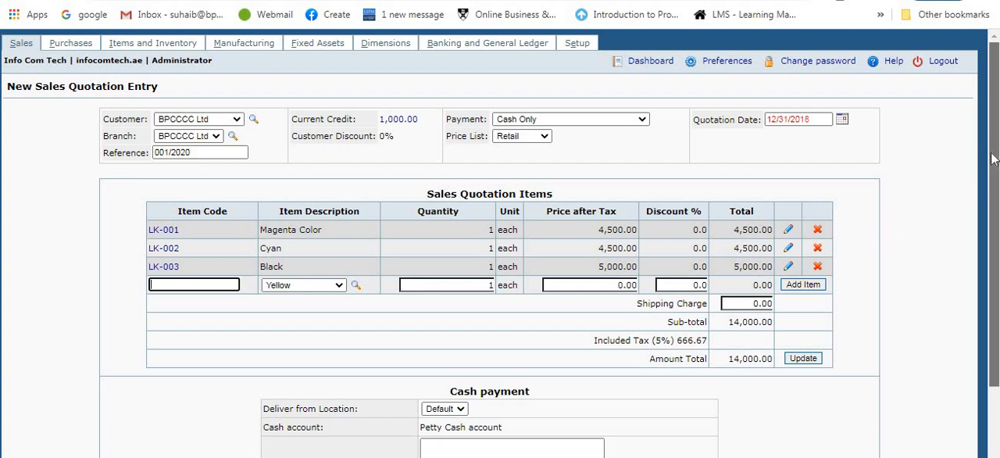
Step: Check the available payment terms, keep Cash Only, and place the sales quotation
drag(994, 151, 997, 199)
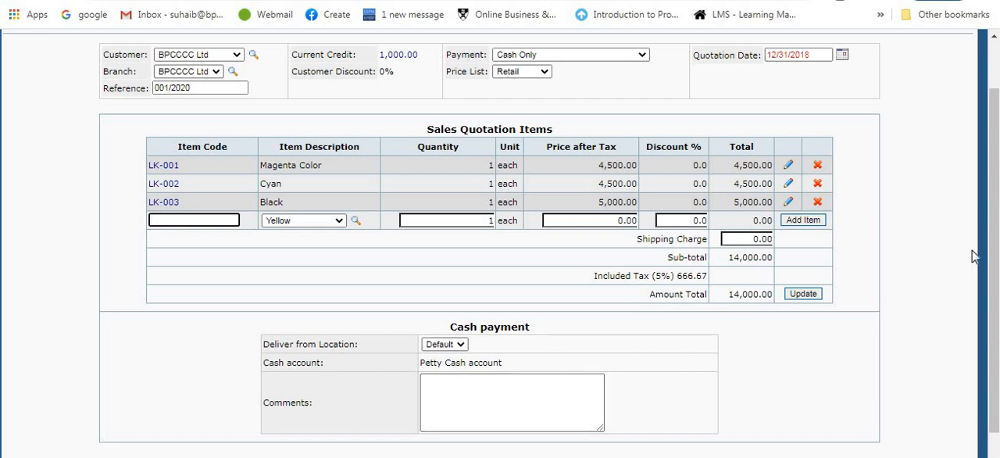
drag(991, 238, 929, 169)
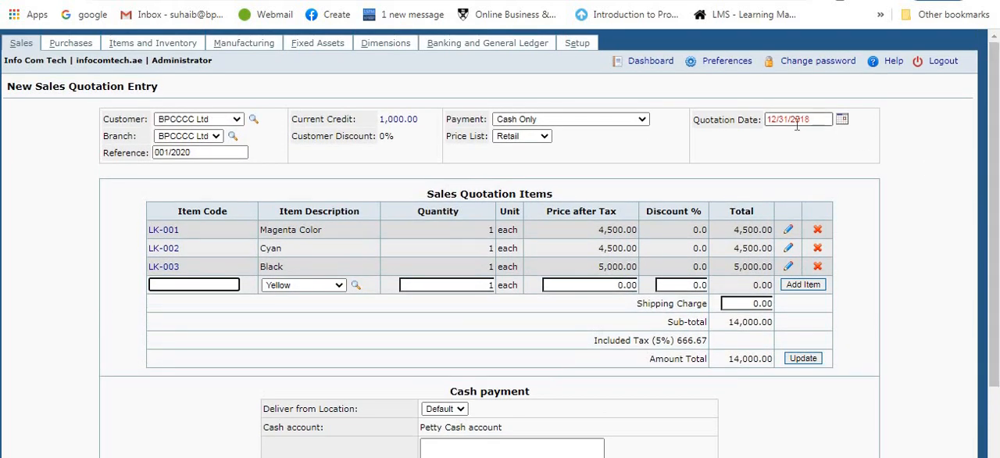
click(591, 120)
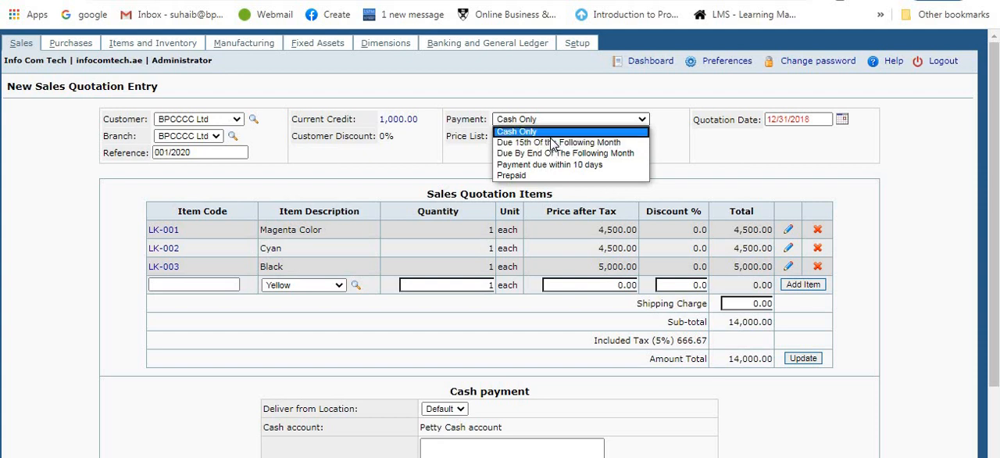
click(440, 175)
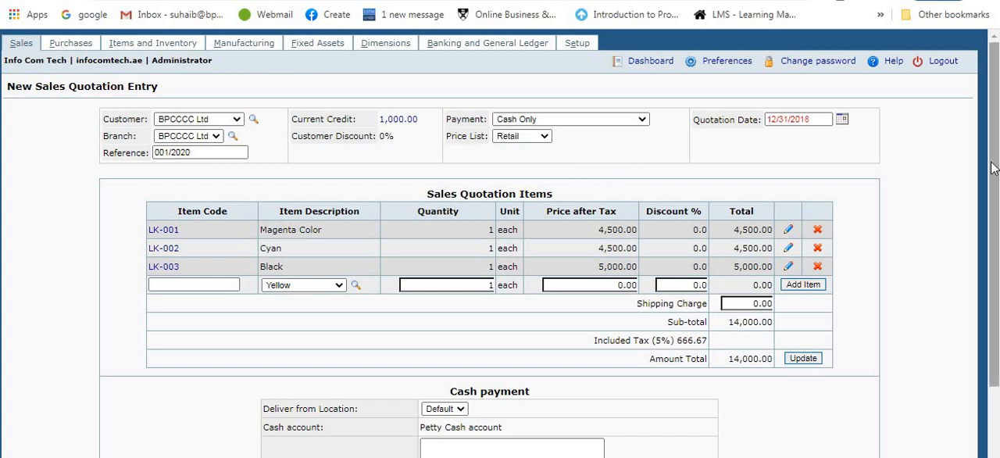
drag(993, 168, 993, 273)
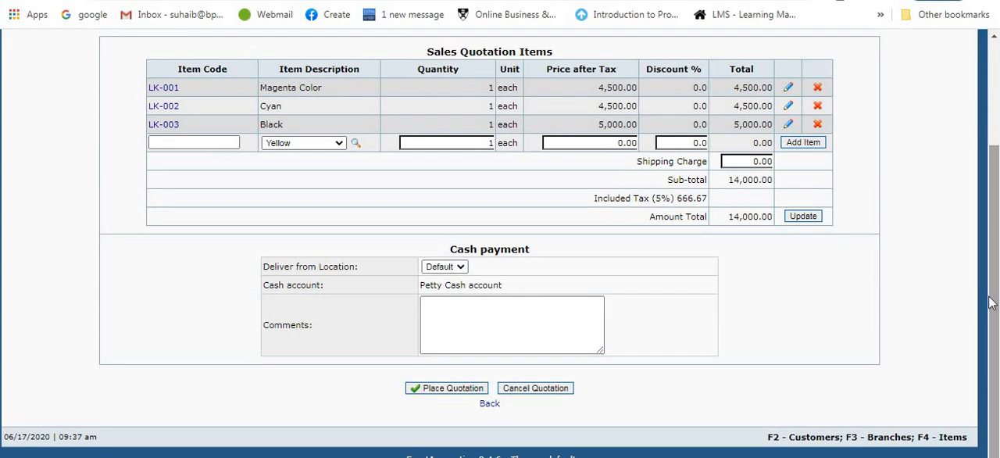
click(436, 391)
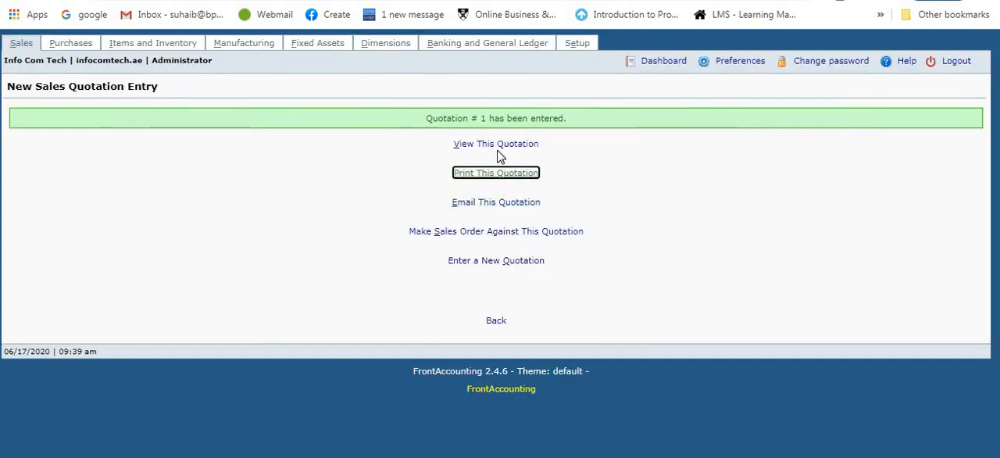
Step: View the placed quotation and examine its header and line details
click(497, 145)
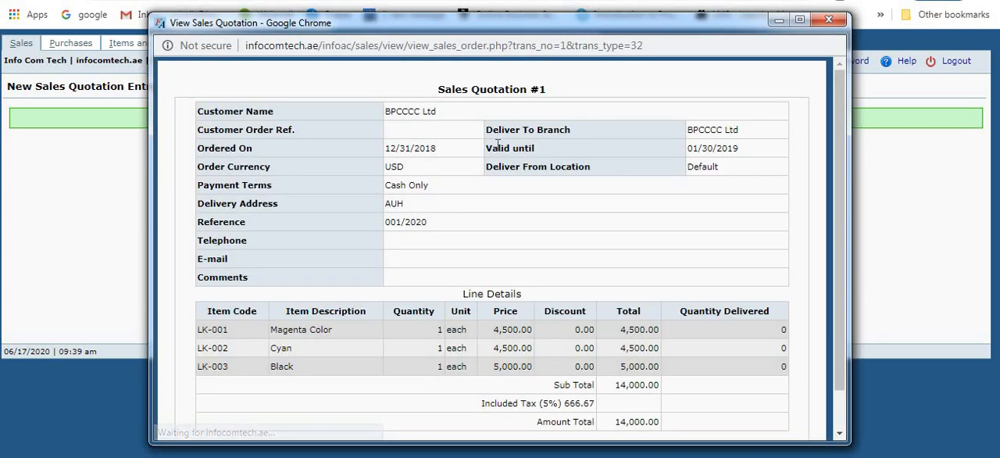
scroll(544, 272, down, 2)
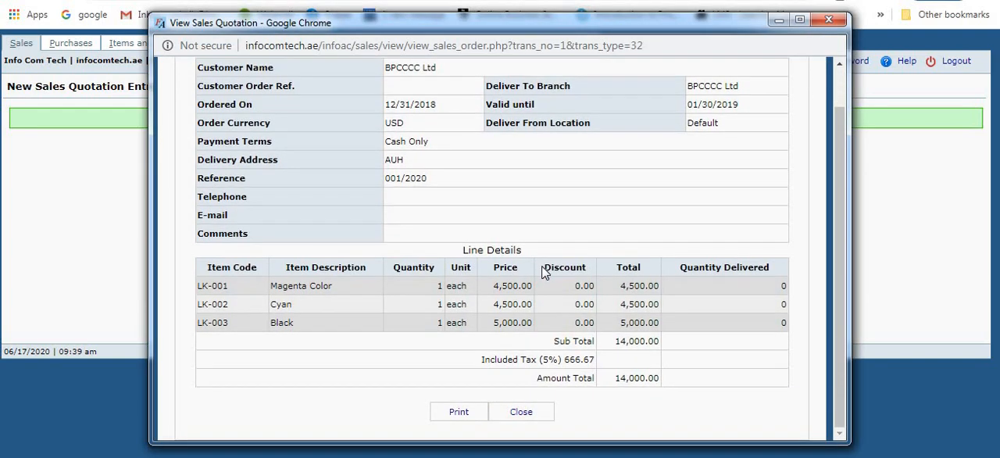
Step: Open the printable version of the placed quotation and examine its header, item lines and totals
click(829, 20)
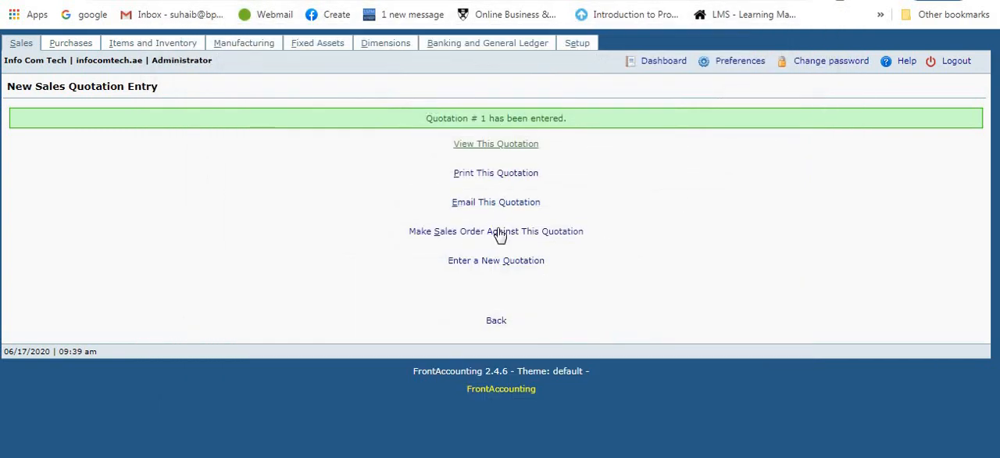
click(520, 173)
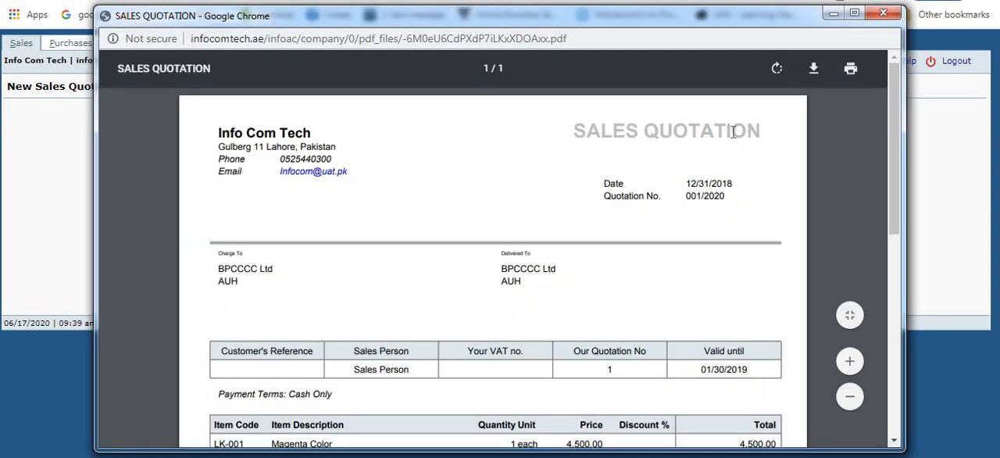
scroll(509, 179, down, 2)
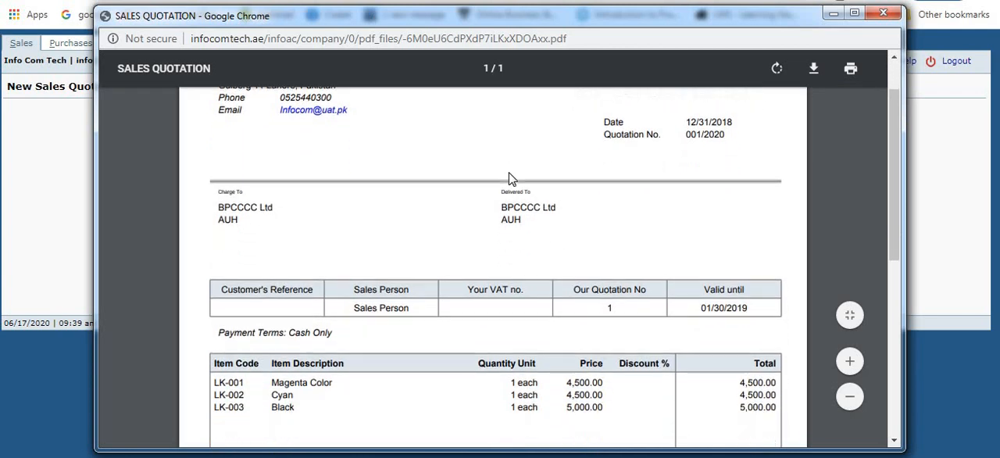
scroll(509, 179, down, 1)
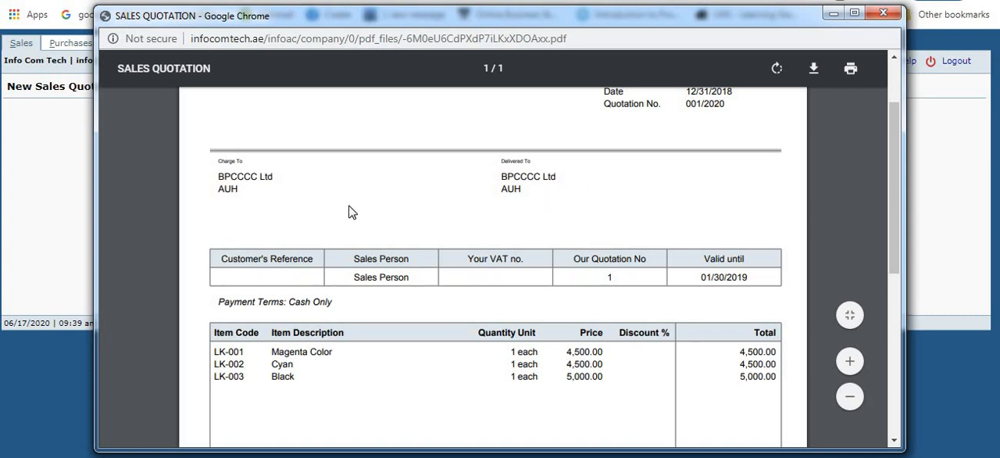
scroll(349, 212, down, 1)
scroll(350, 212, up, 4)
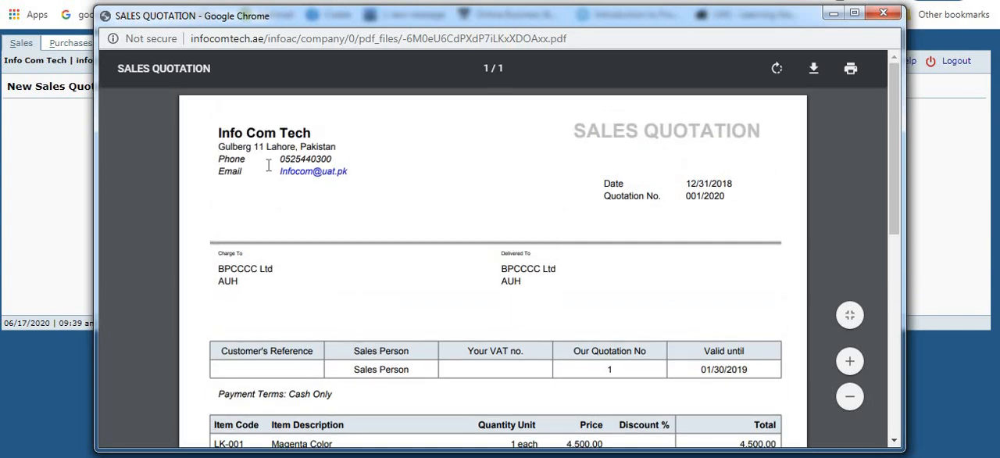
scroll(449, 224, down, 5)
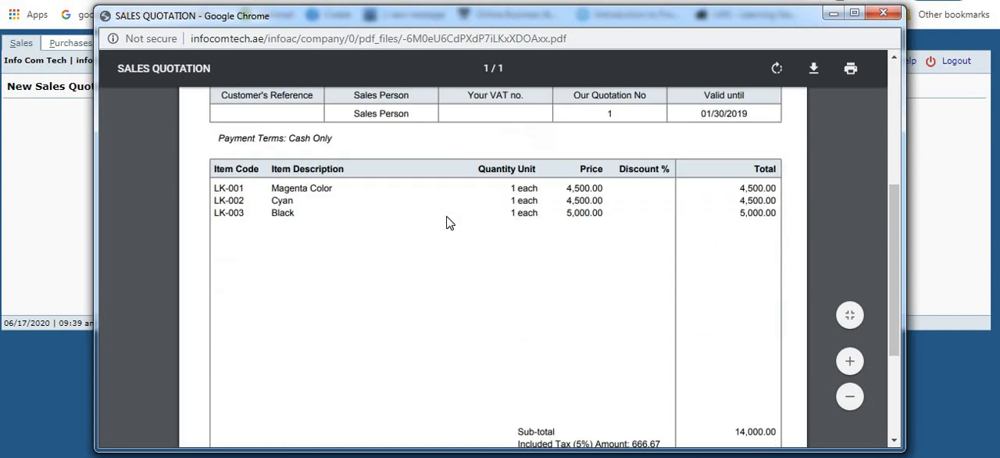
scroll(449, 223, down, 1)
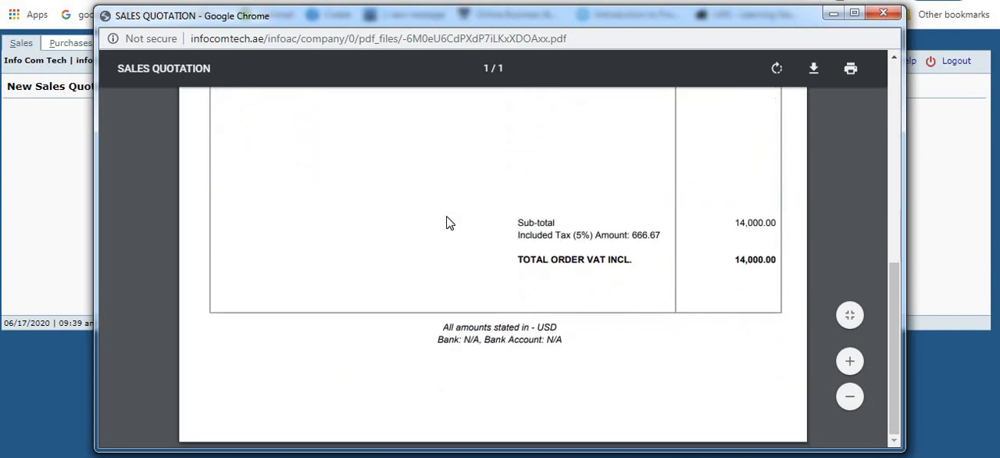
click(883, 12)
Step: Review the reports offered for the Customer, Supplier and General Ledger classes, including GL Account Transactions
click(524, 45)
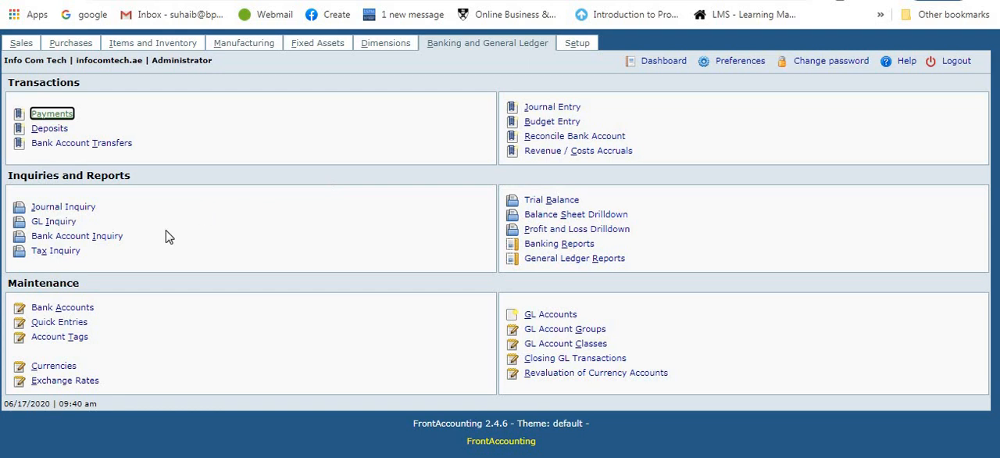
click(539, 261)
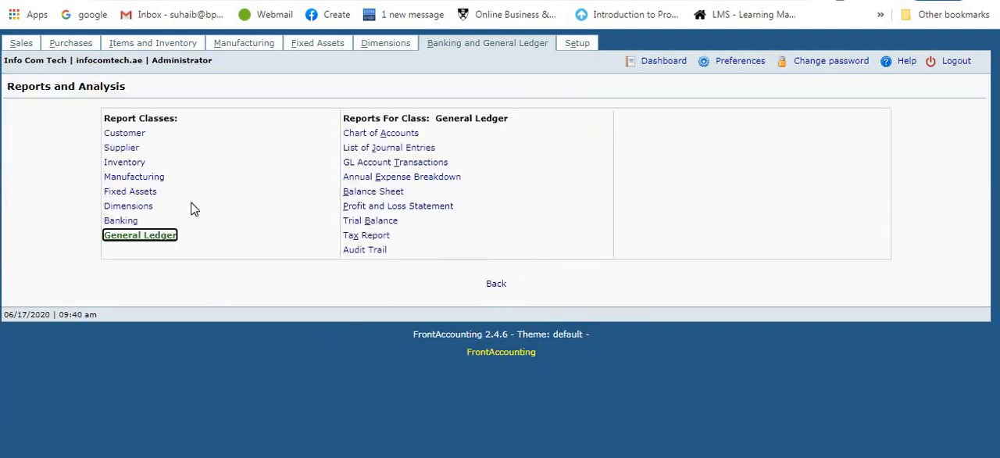
click(133, 133)
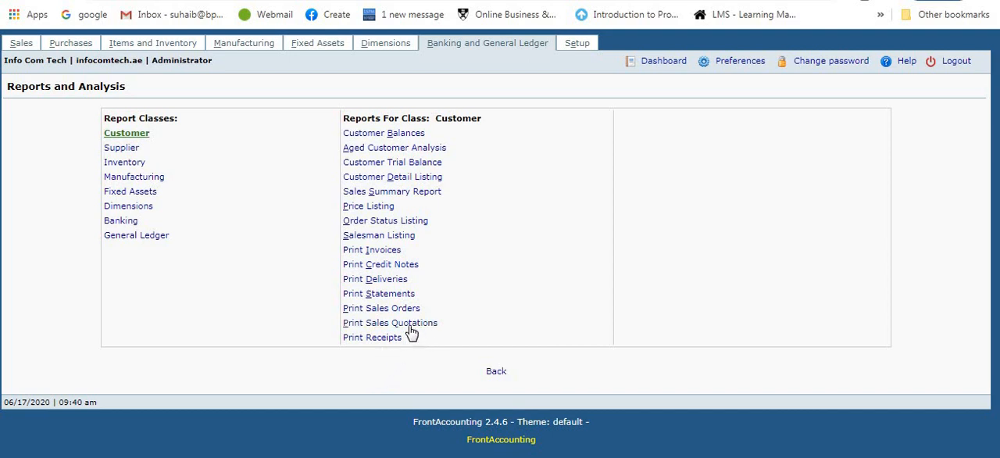
click(125, 148)
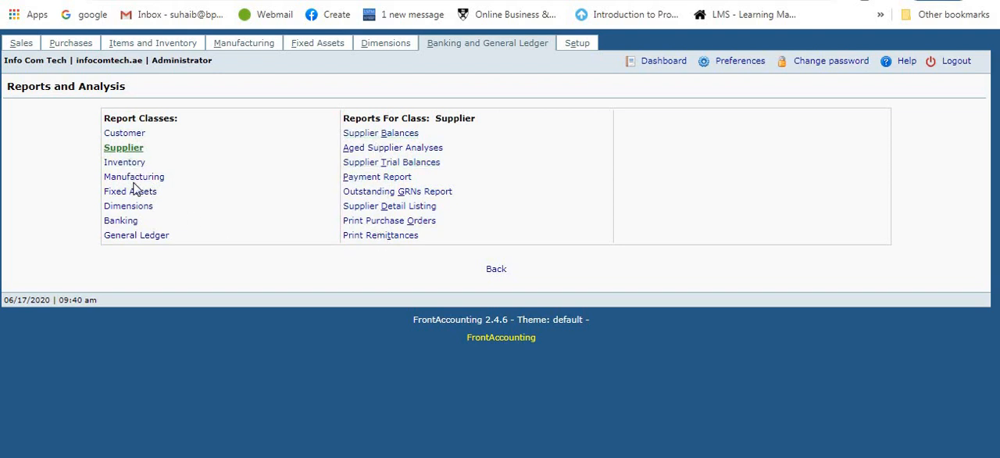
click(156, 235)
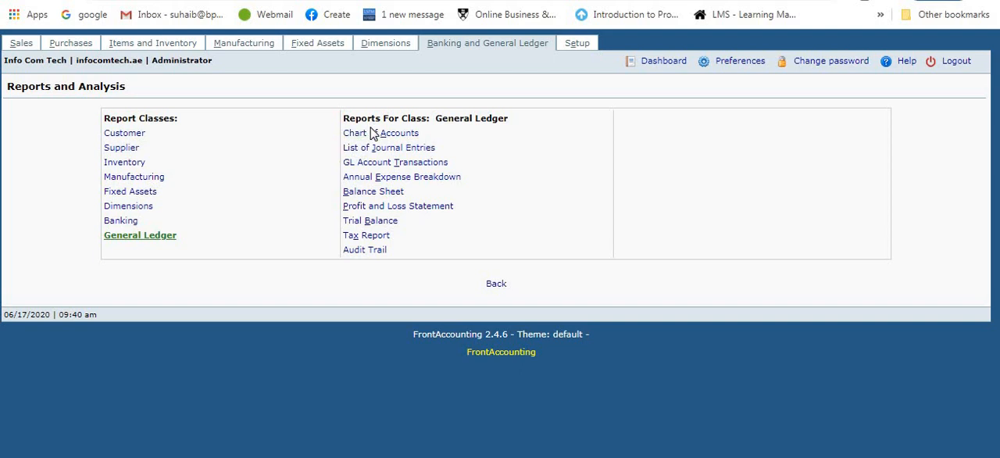
click(413, 163)
Step: Open the GL accounts maintenance form and look through the list of existing accounts
click(512, 46)
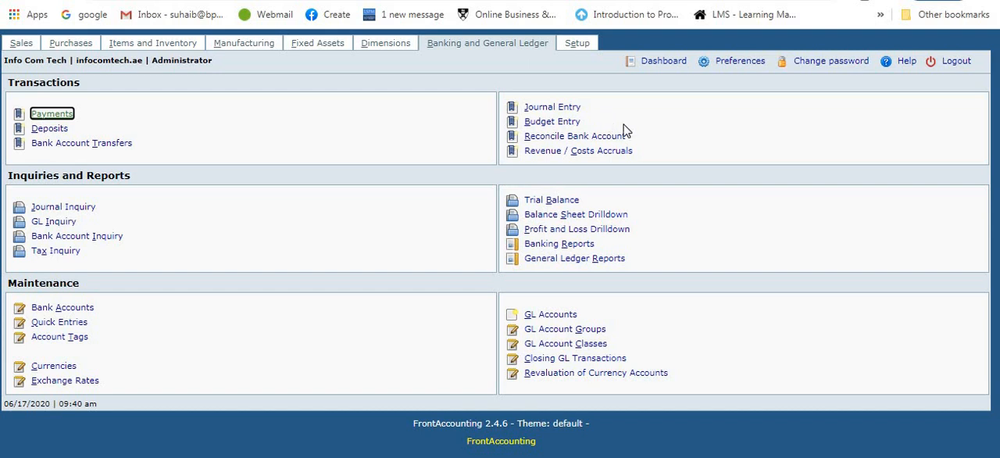
click(567, 316)
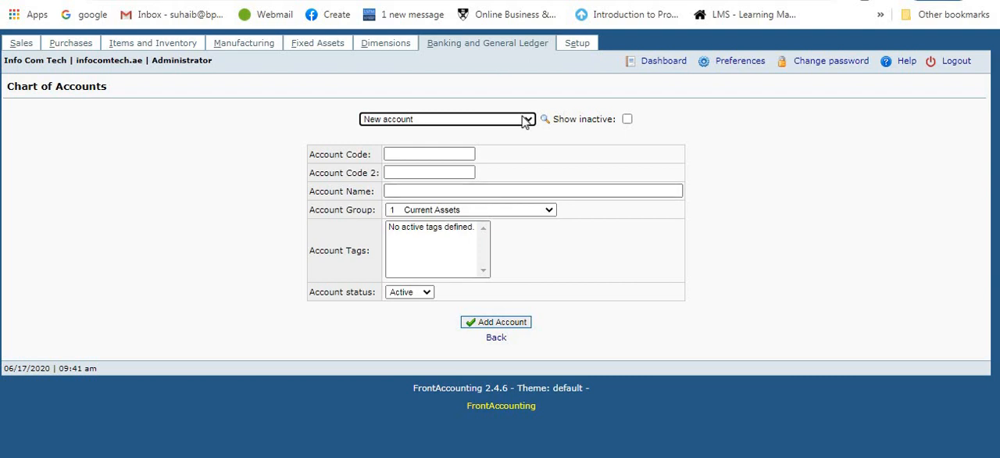
click(525, 120)
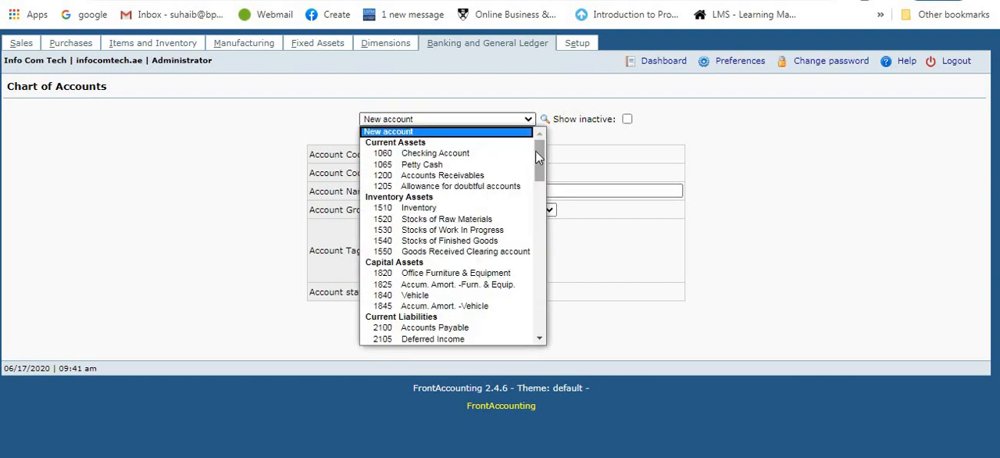
drag(535, 156, 539, 344)
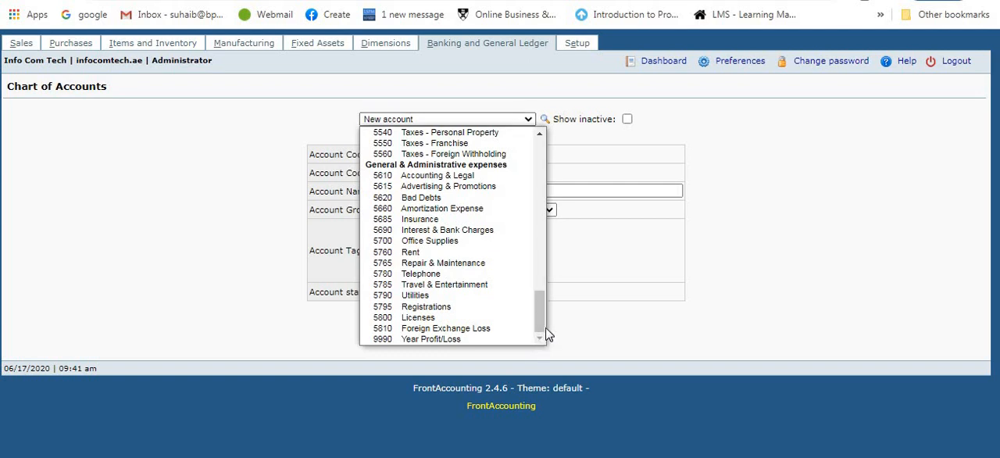
click(750, 218)
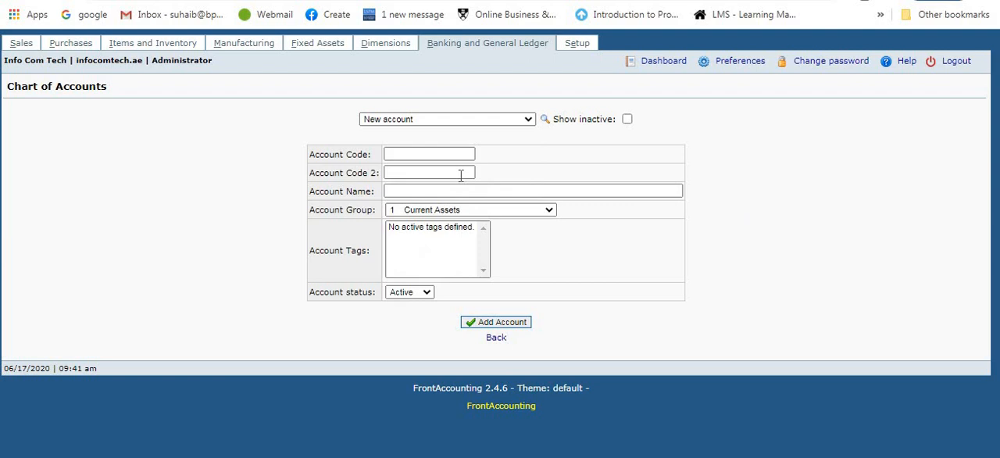
Step: Add a GL account with code 5611, name "Expesesss" and account group General & Administrative expenses
click(419, 155)
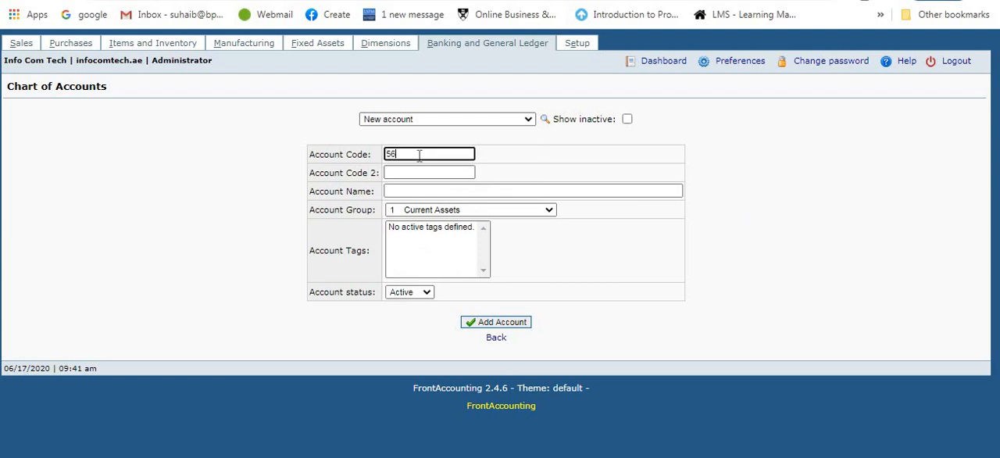
click(452, 191)
text(Expese)
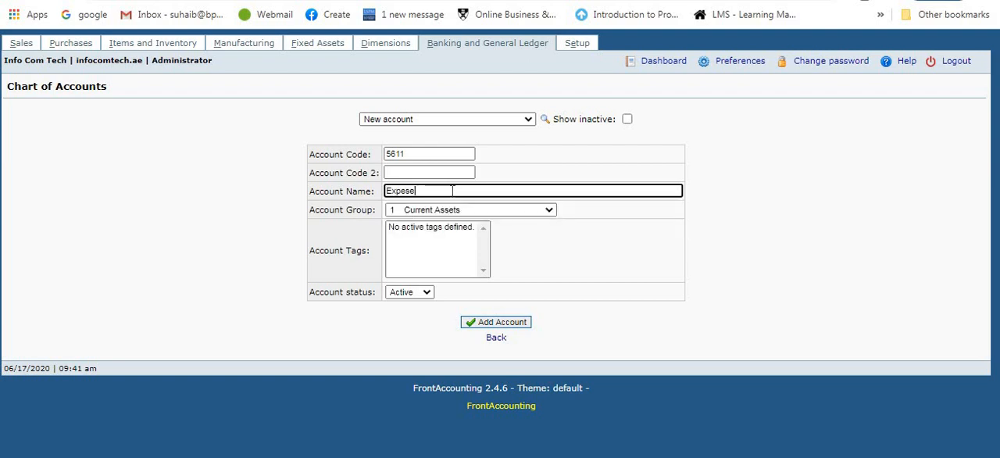
text(sss)
click(777, 239)
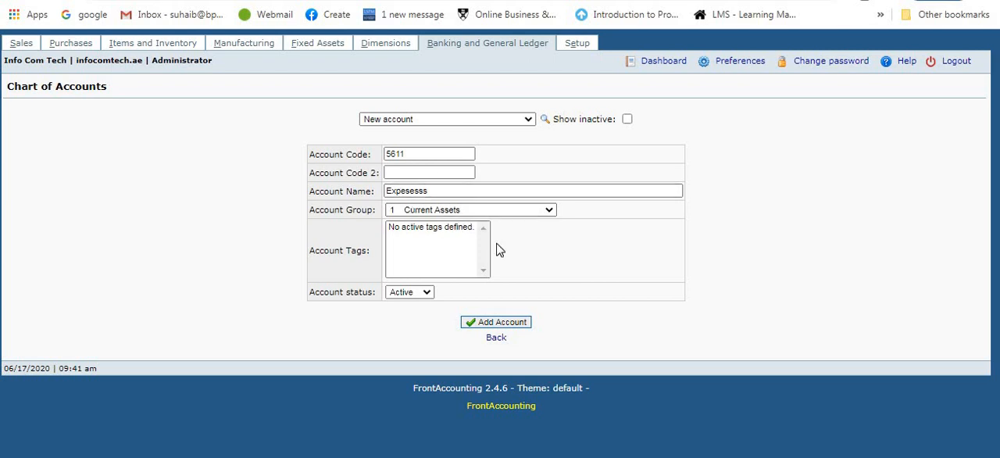
click(536, 210)
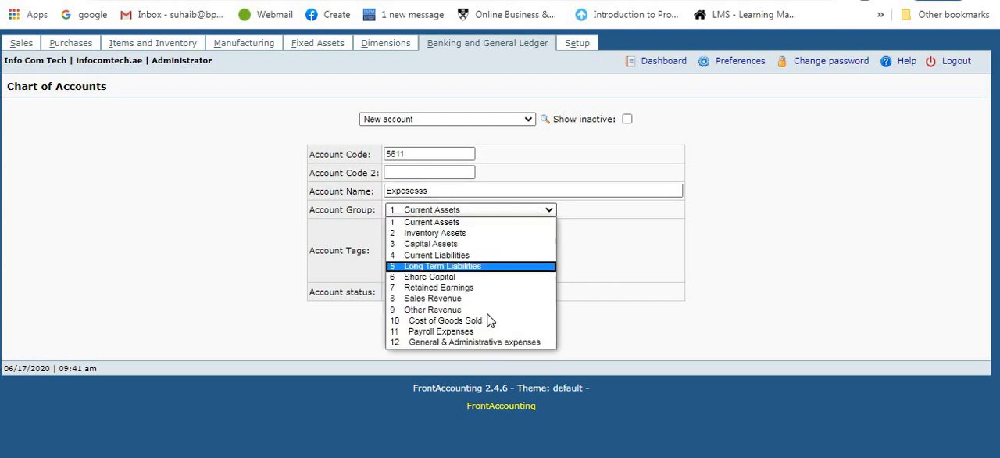
click(477, 344)
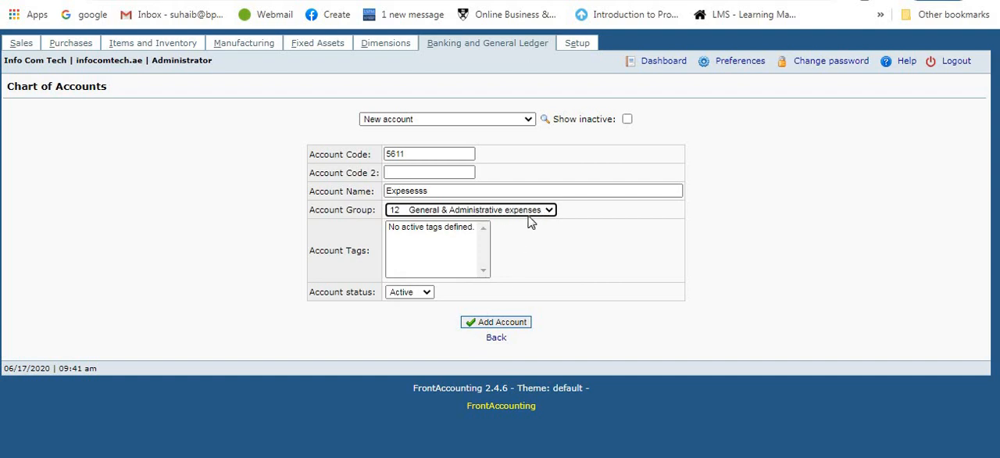
click(515, 327)
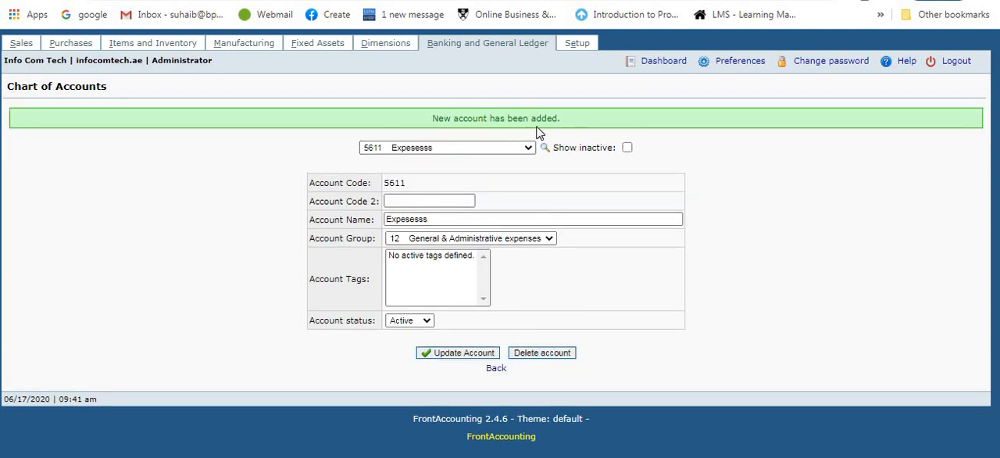
Step: Start a journal entry and choose account 5611 Expesesss for its first row
click(512, 46)
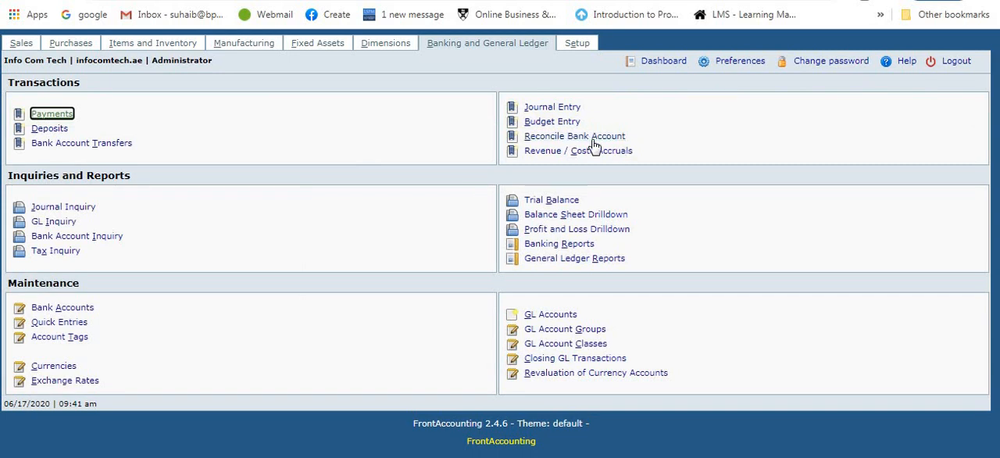
click(565, 110)
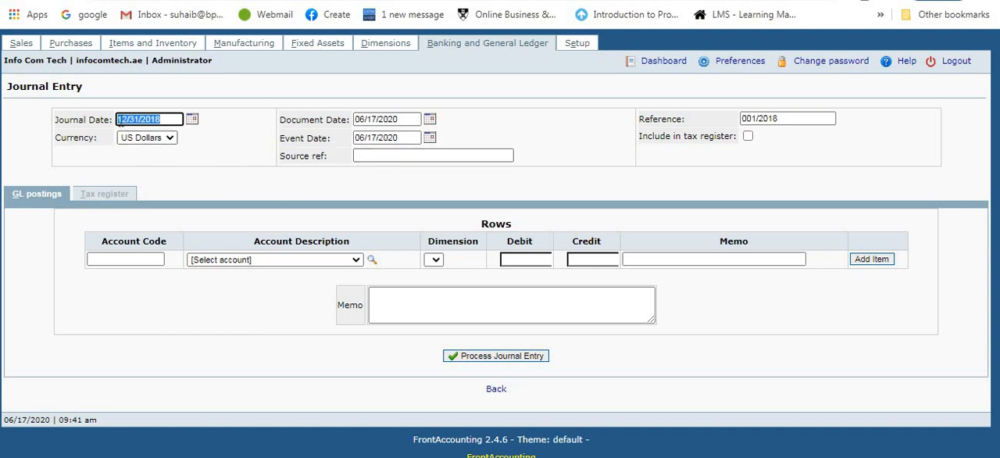
click(314, 261)
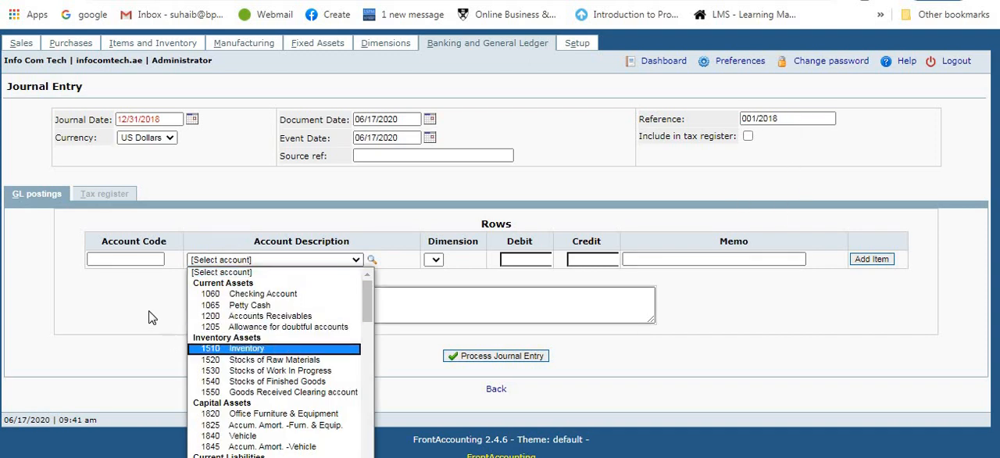
click(143, 336)
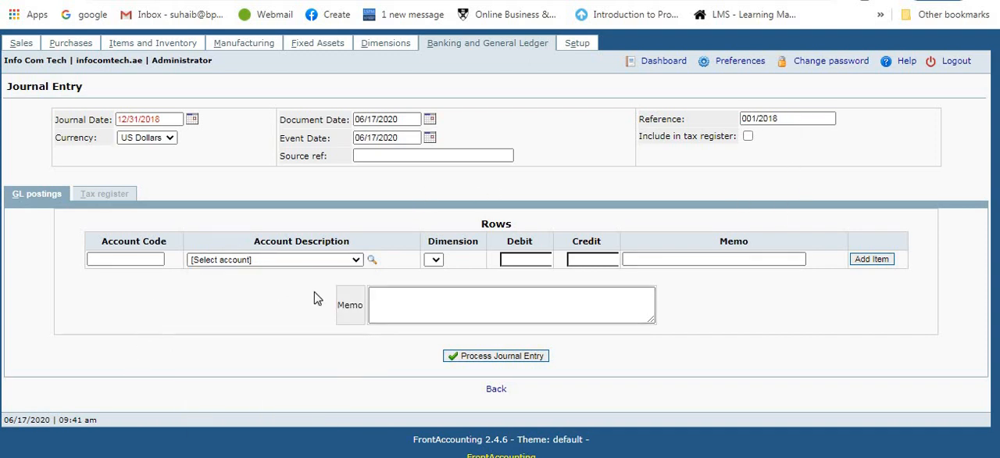
click(330, 262)
key(Down)
key(Down)
key(Down)
key(Down)
key(Down)
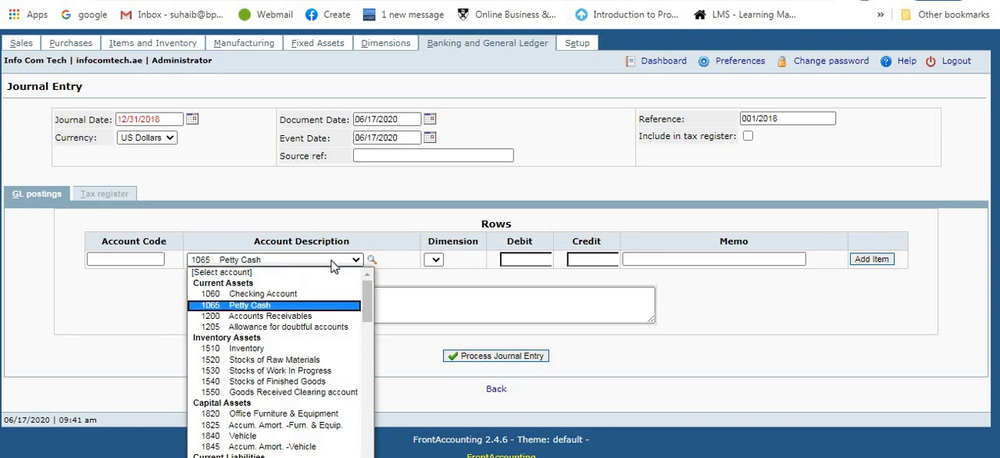
key(Down)
key(Down)
key(Down)
key(Down)
key(Down)
key(Down)
key(Down)
key(Down)
key(Down)
key(Down)
key(Down)
key(Down)
key(Down)
key(Down)
key(Down)
key(Down)
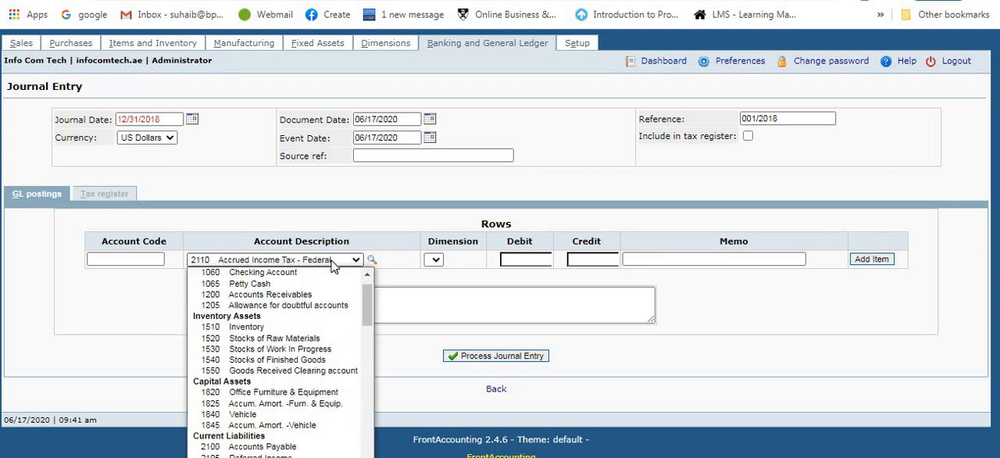
key(Up)
key(Down)
key(Down)
key(Down)
key(Down)
key(Down)
key(Down)
key(Down)
key(Down)
key(Down)
key(Down)
key(Down)
key(Down)
key(Down)
key(Down)
key(Down)
key(Down)
key(Down)
key(Down)
key(Down)
key(Down)
key(Down)
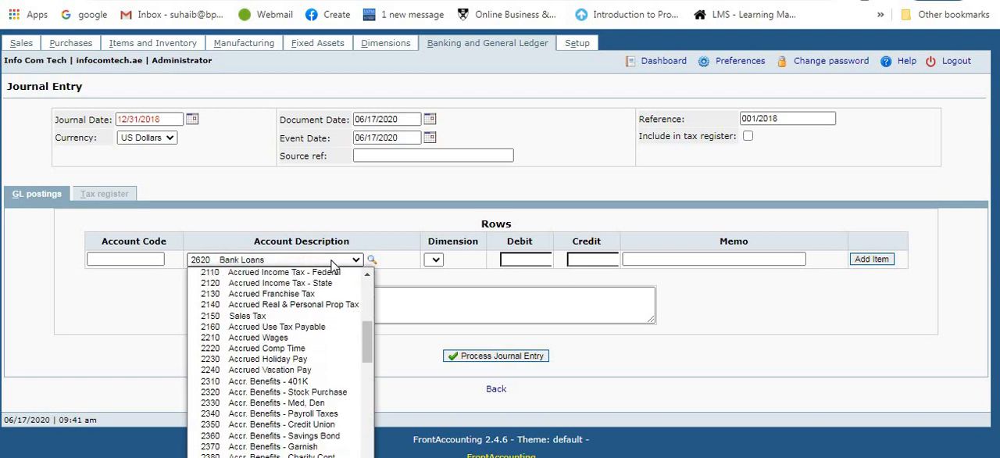
key(Down)
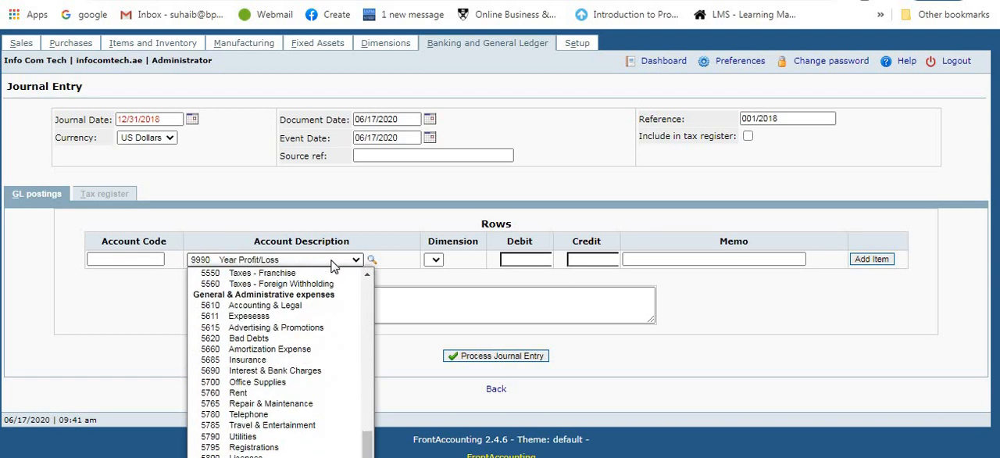
click(242, 321)
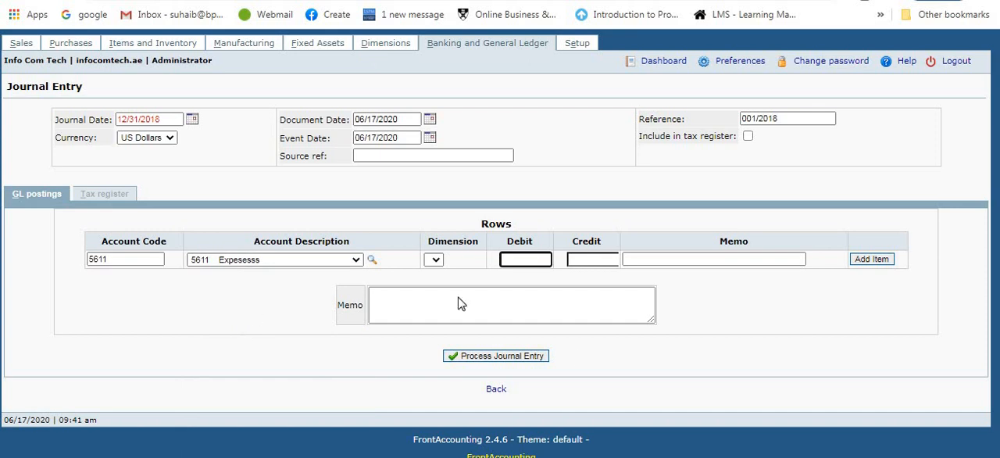
Step: Enter a debit of 100 for the 5611 Expesesss row and add it to the journal entry
click(528, 257)
text(100)
click(880, 265)
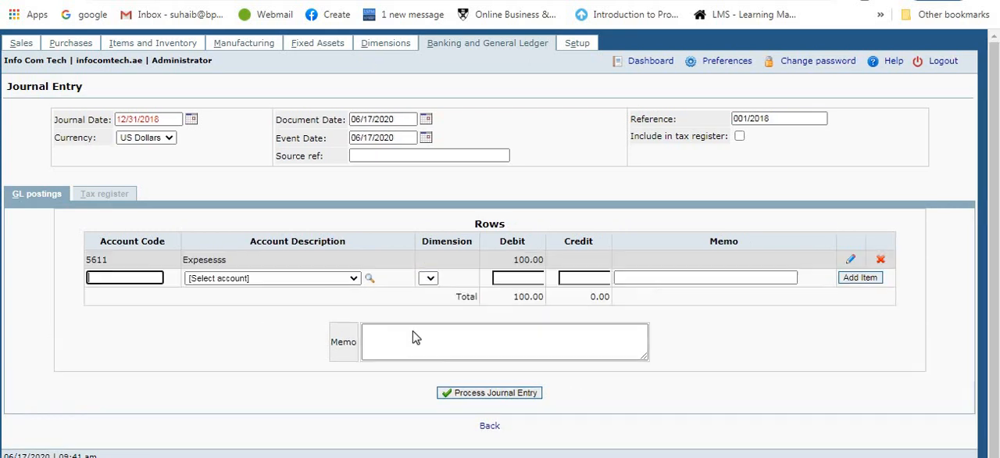
Step: Add a journal row for account 1065 Petty Cash with a credit of 100
click(354, 278)
key(Down)
key(Down)
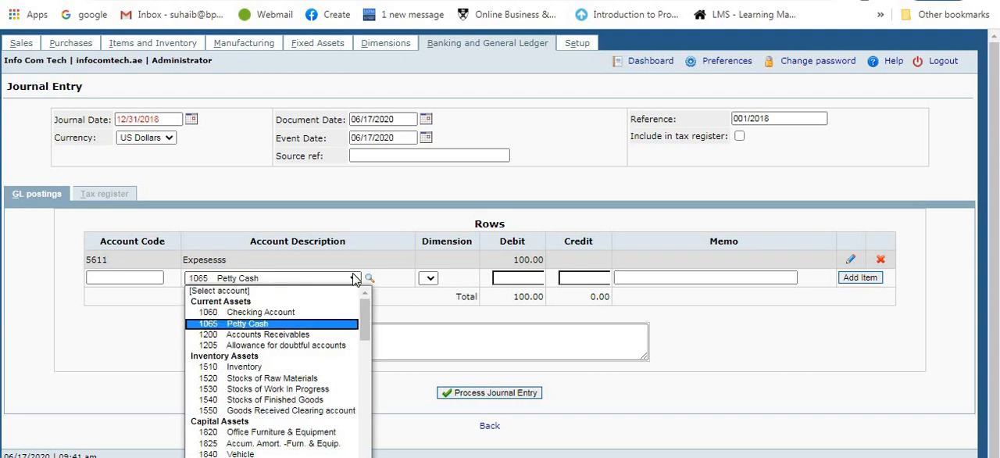
key(Return)
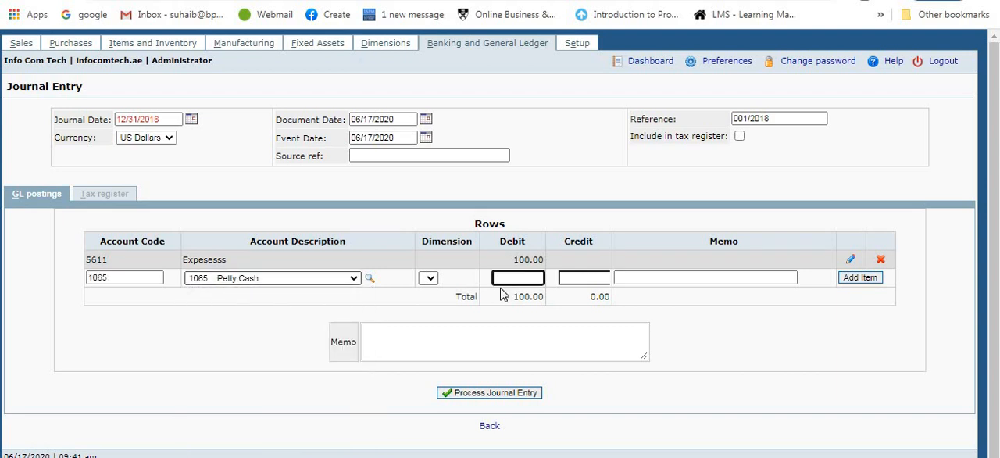
click(579, 277)
text(10)
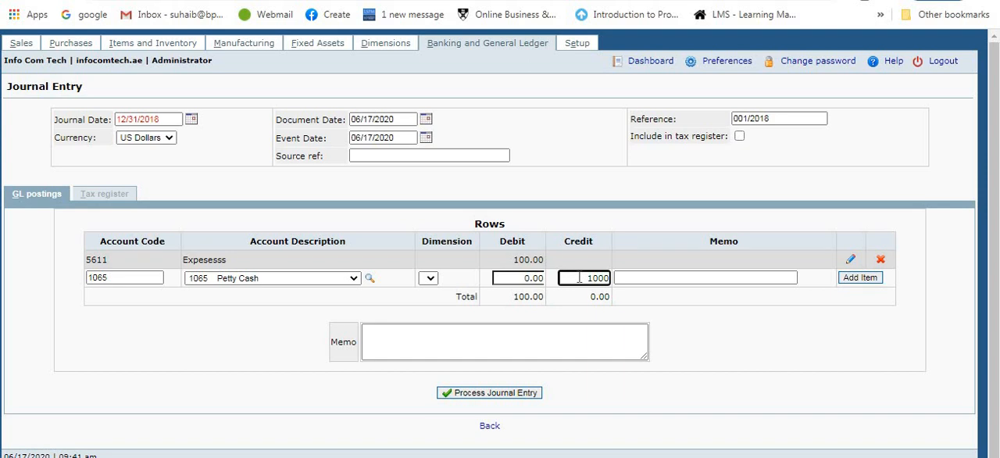
text(0.0)
key(BackSpace)
click(863, 280)
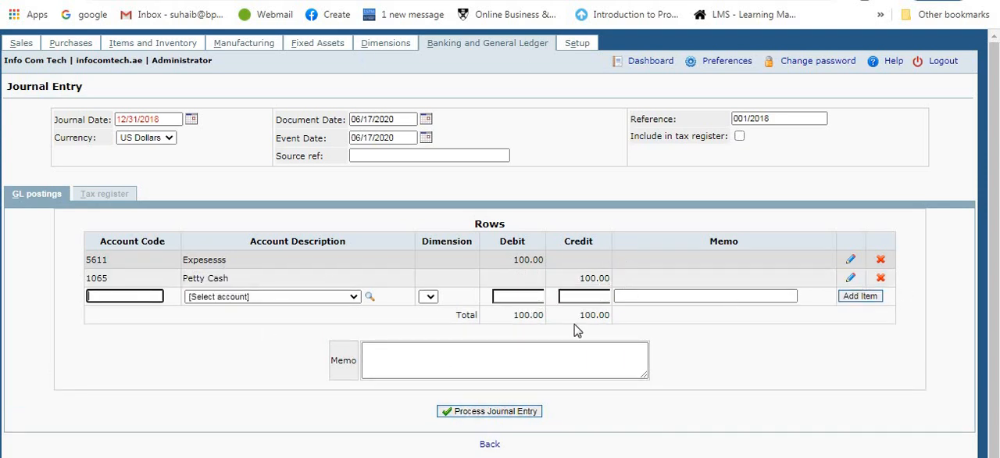
Step: Process the journal entry with the memo "Expenses" and review its general ledger transaction details
click(525, 356)
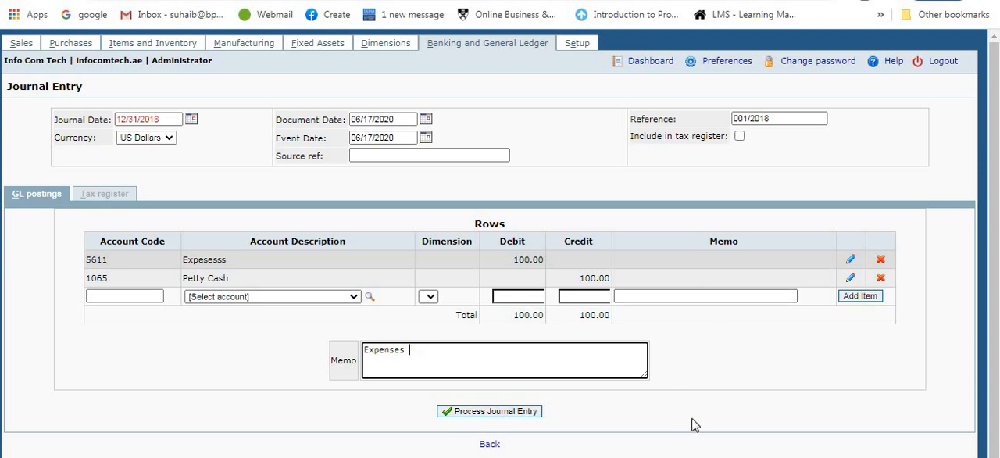
click(493, 415)
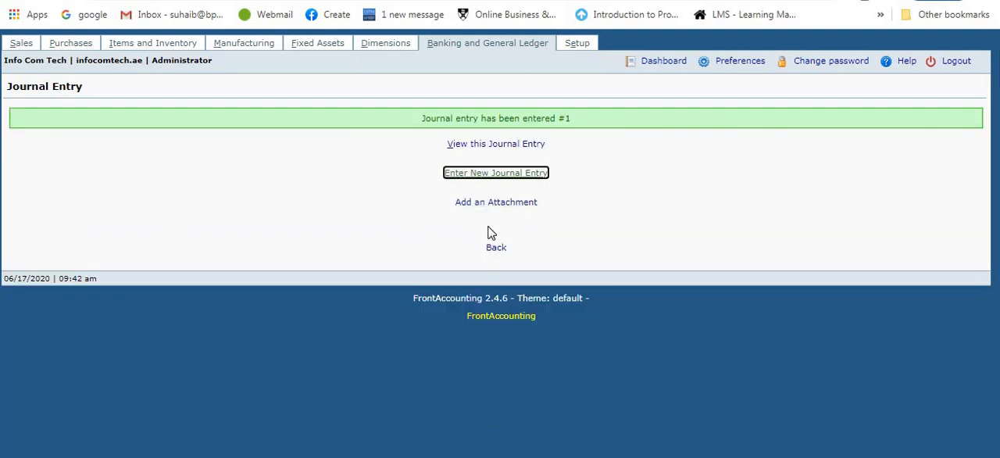
click(493, 147)
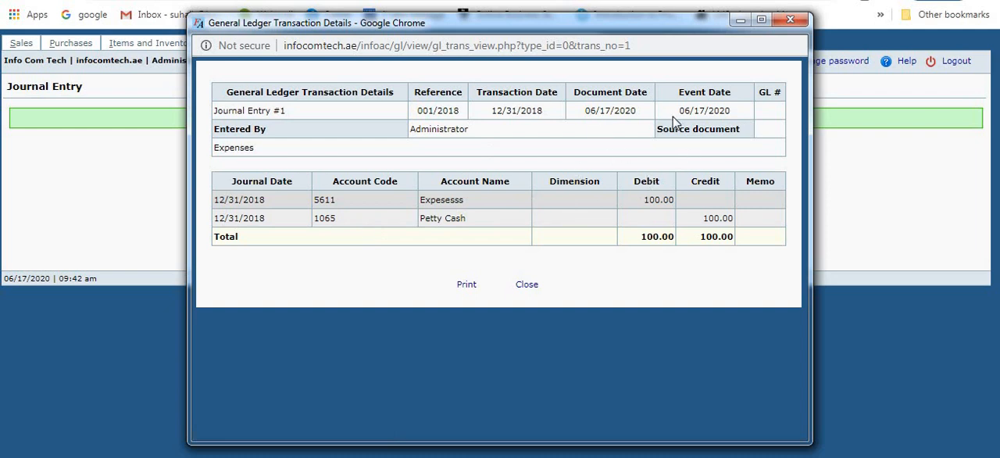
click(789, 23)
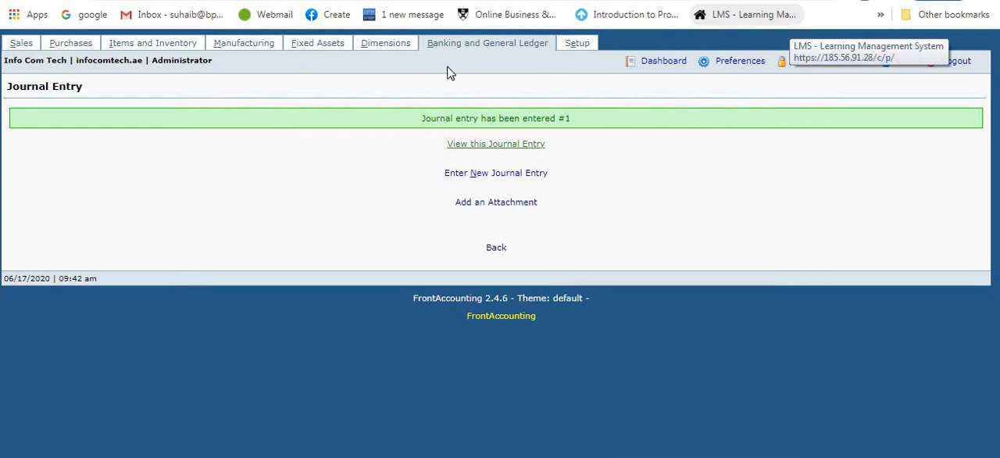
Step: Open the Balance Sheet Drilldown and examine the accounts under Current Assets
click(487, 45)
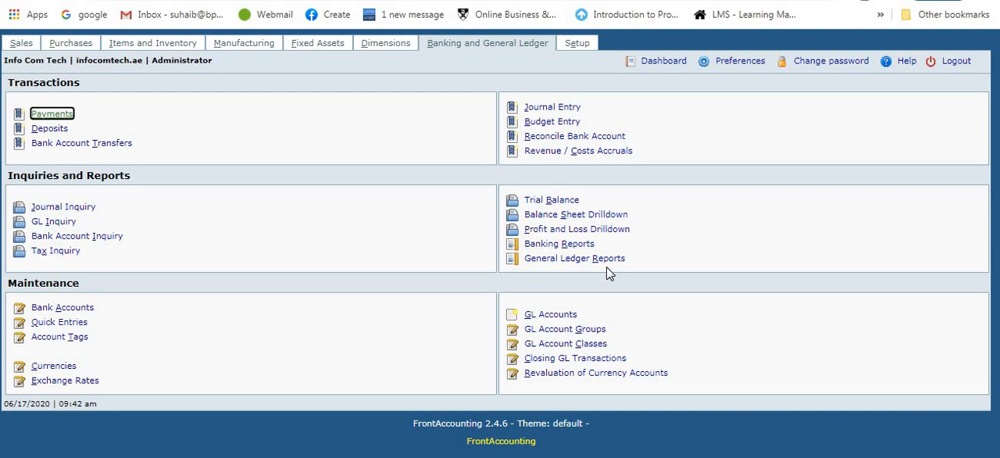
click(574, 216)
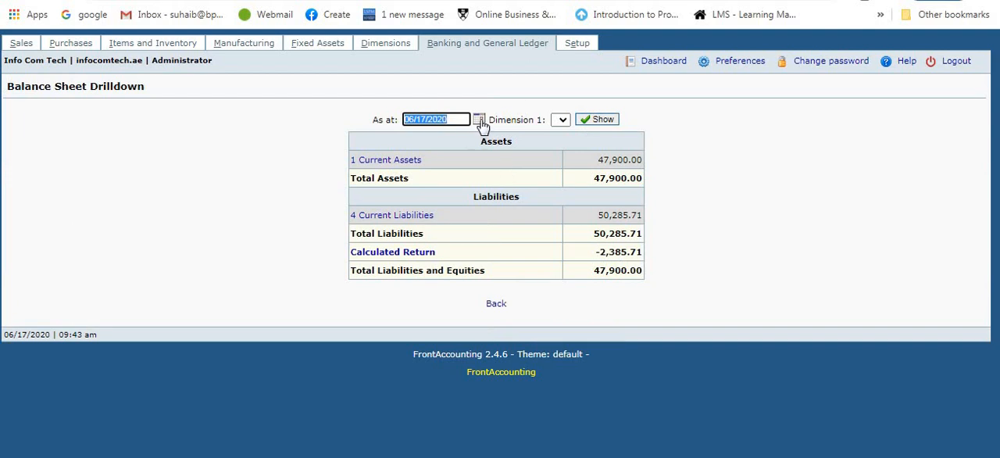
click(412, 163)
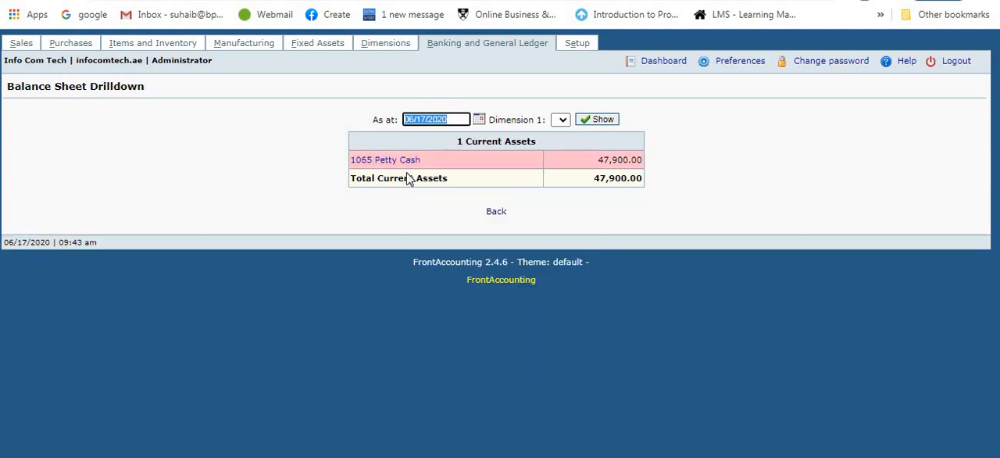
Step: Review income and costs in the Profit and Loss Drilldown, then return to the Banking and General Ledger overview
click(504, 52)
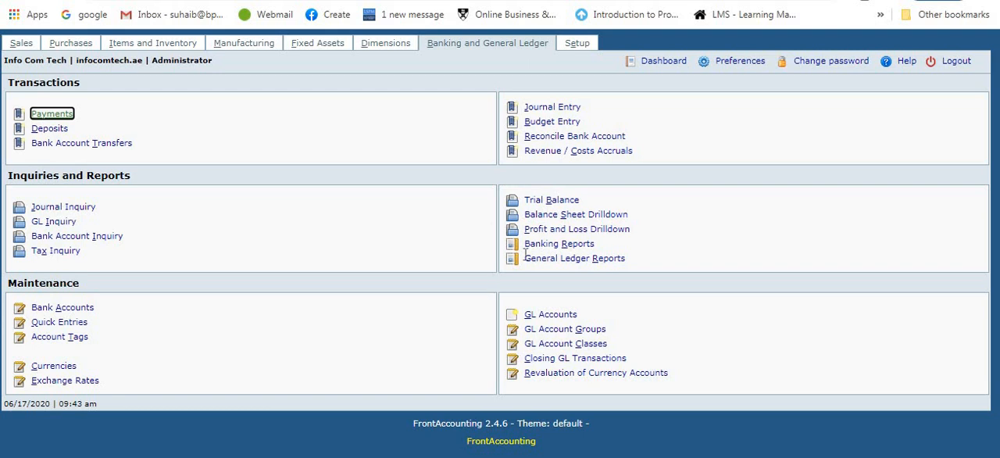
click(569, 232)
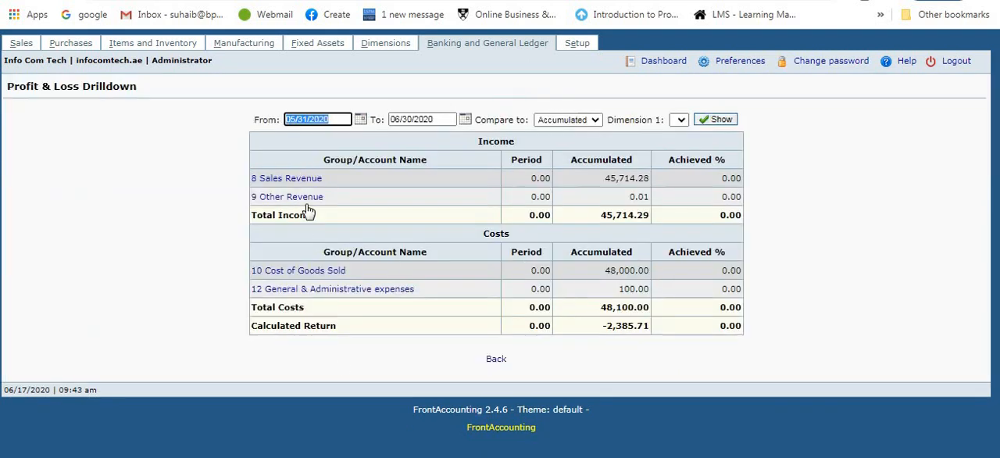
click(516, 45)
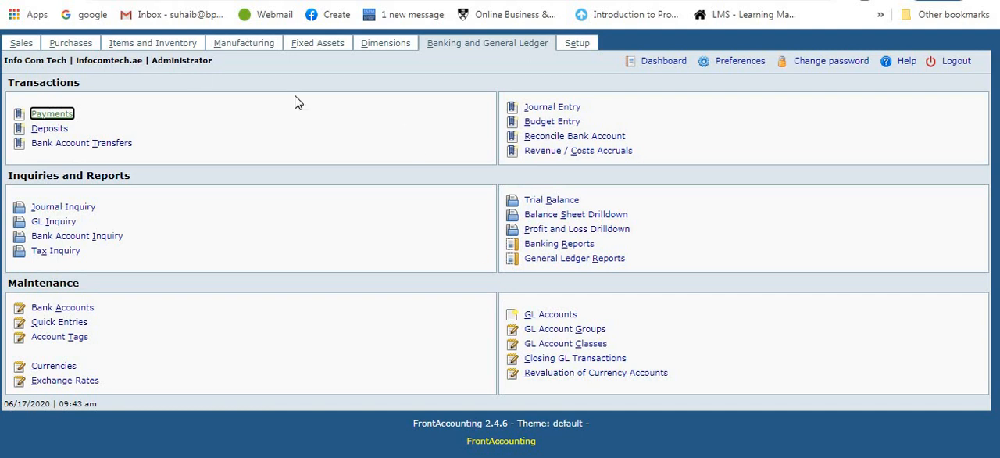
Step: Look through the functions offered by the Items and Inventory, Manufacturing, Fixed Assets and Dimensions modules
click(129, 47)
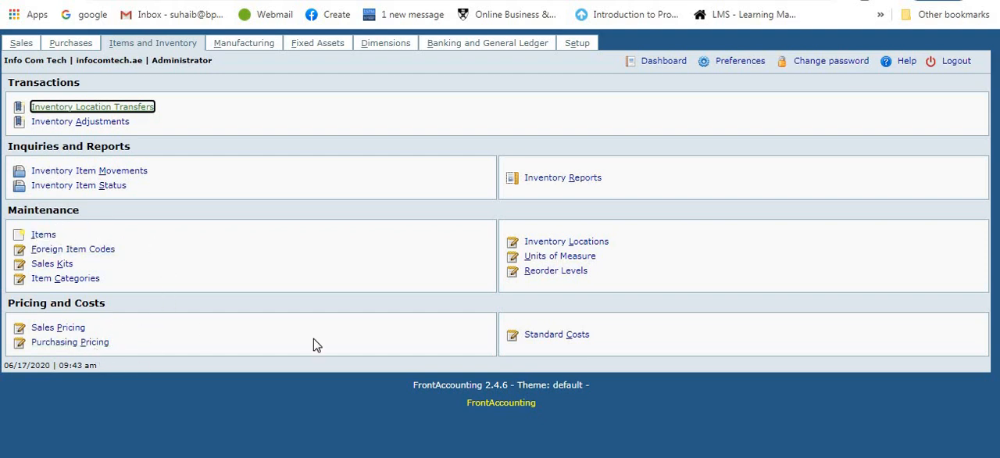
click(243, 47)
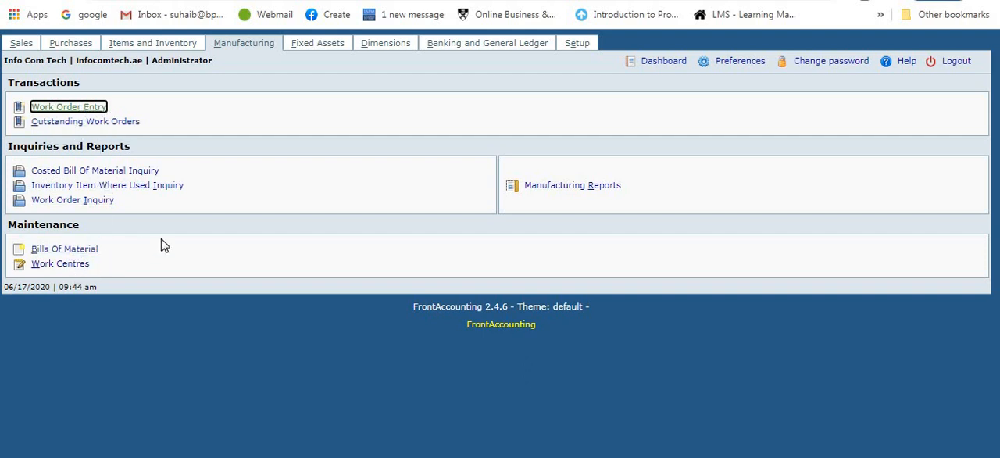
click(316, 47)
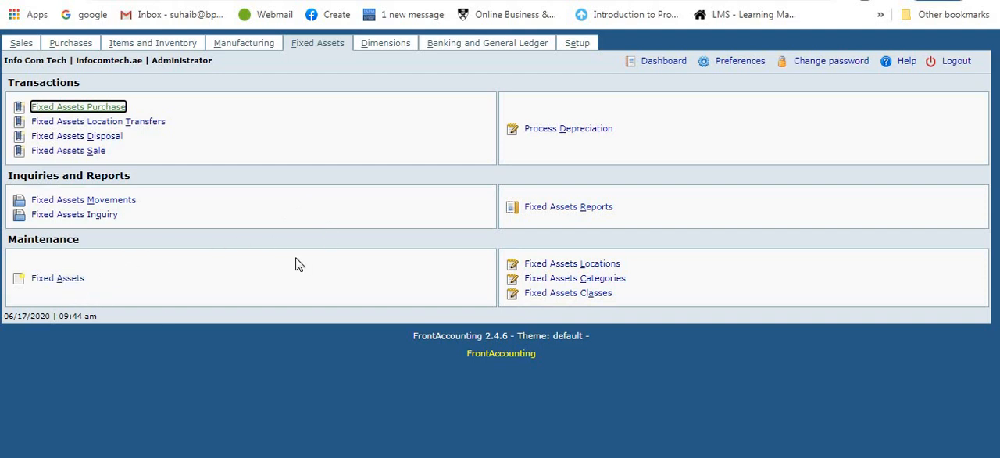
click(393, 51)
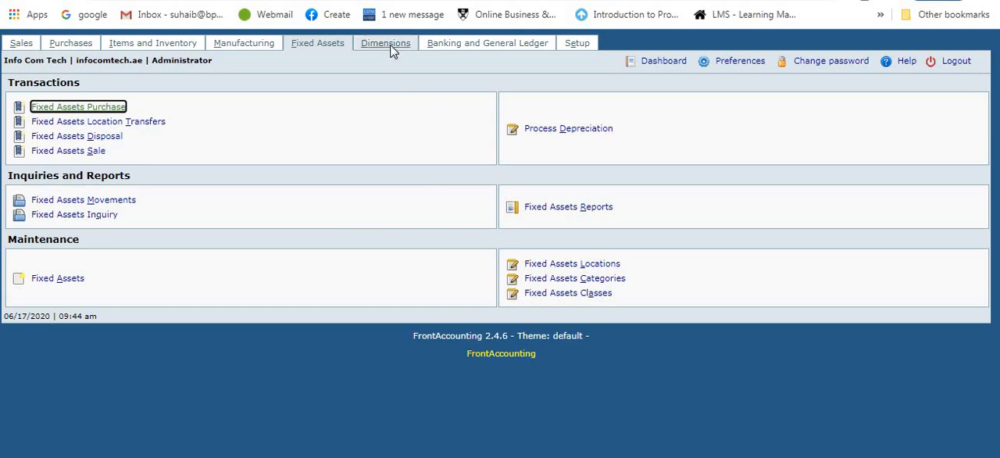